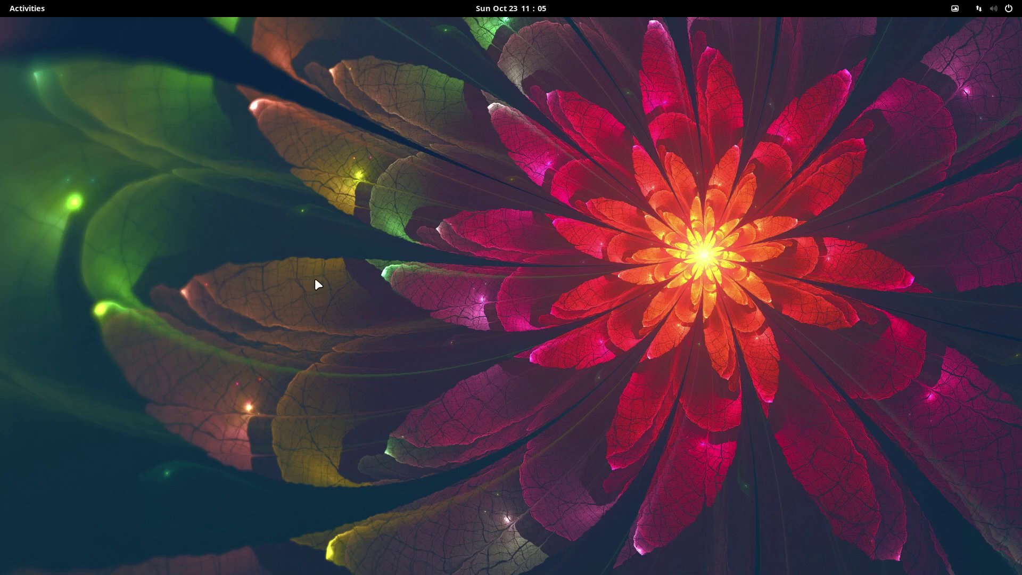
Launch Terminal by searching 'ter' in Activities, then close its window
left_click(21, 16)
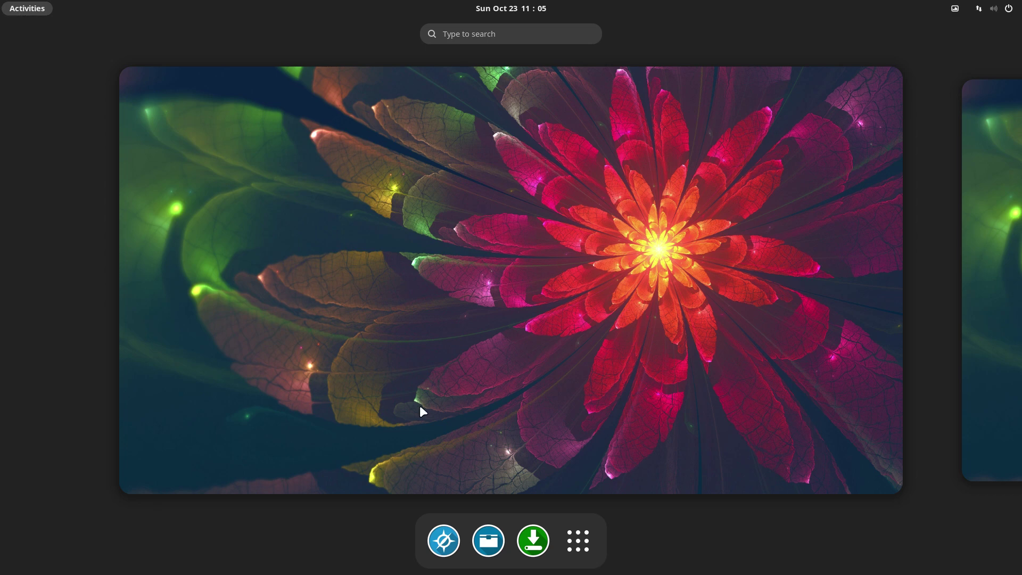
type("ter")
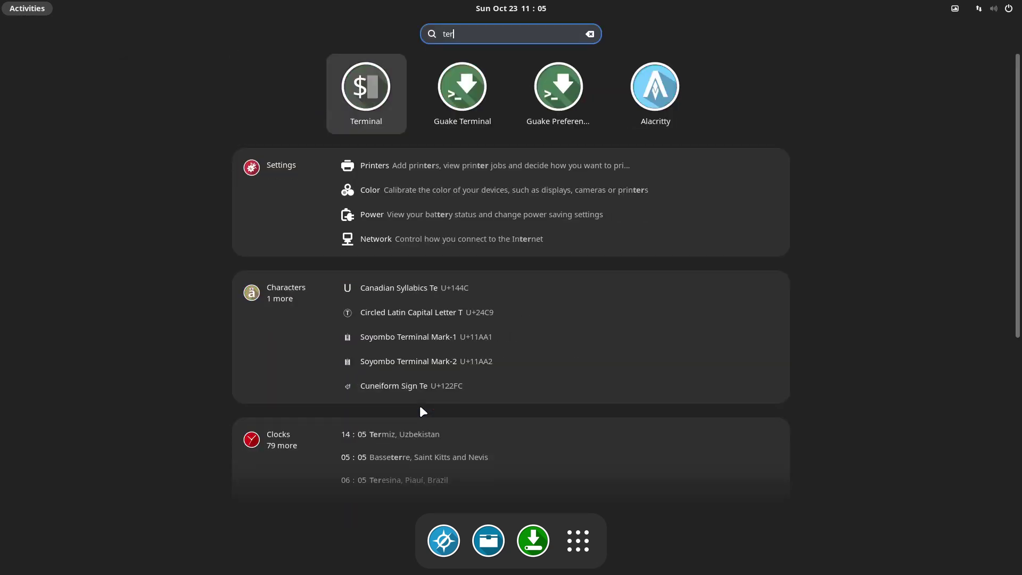
key("Return")
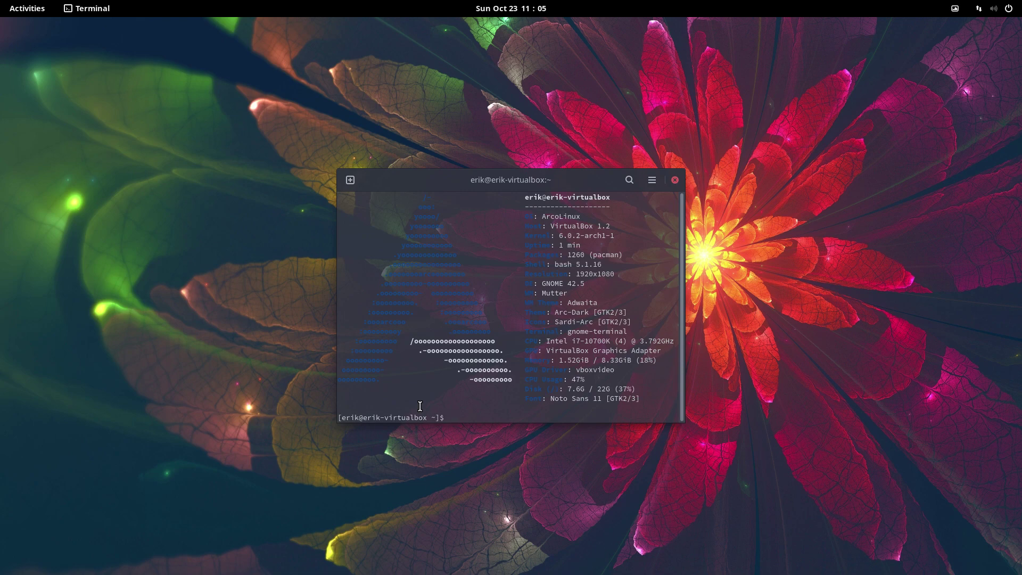
left_click(675, 180)
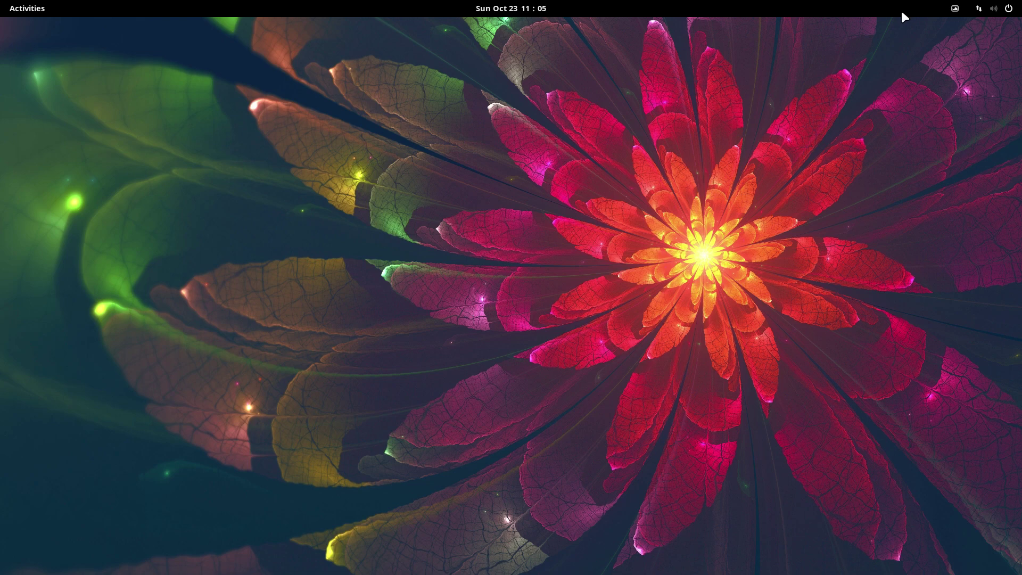
Log out and keep GNOME on Xorg as the session at the SDDM login screen
left_click(1000, 9)
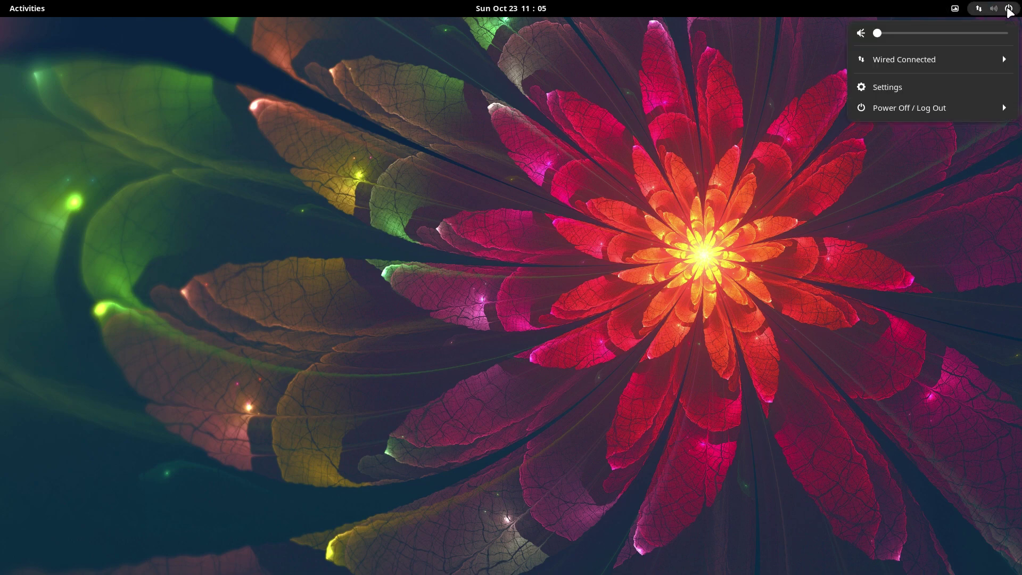
left_click(936, 107)
left_click(899, 205)
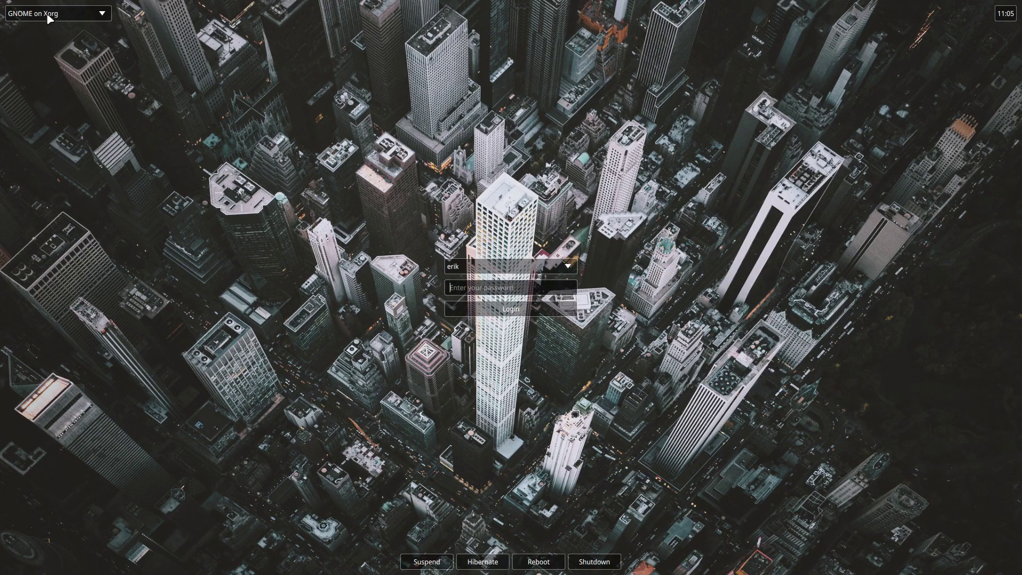
left_click(55, 12)
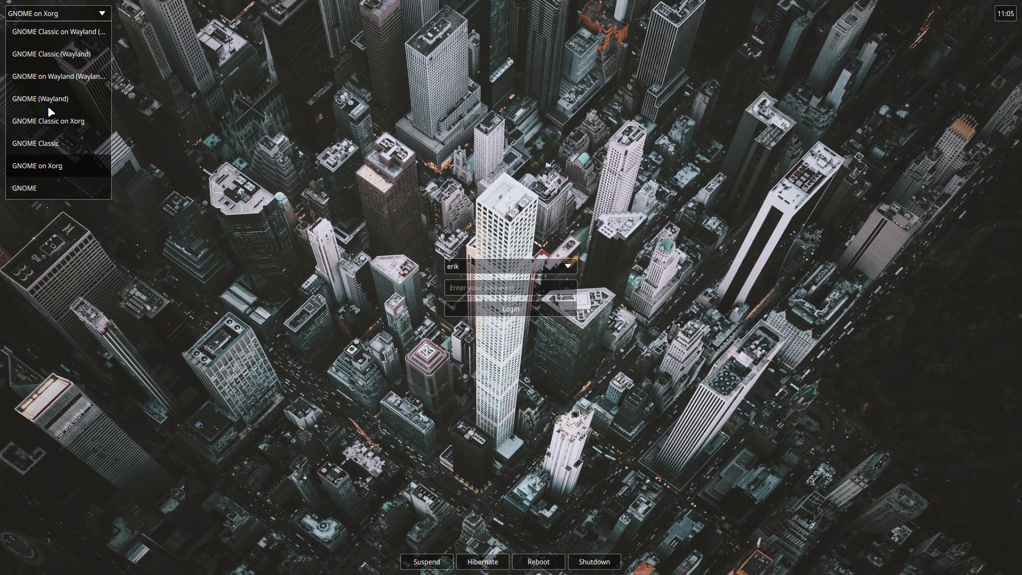
left_click(48, 166)
left_click(477, 290)
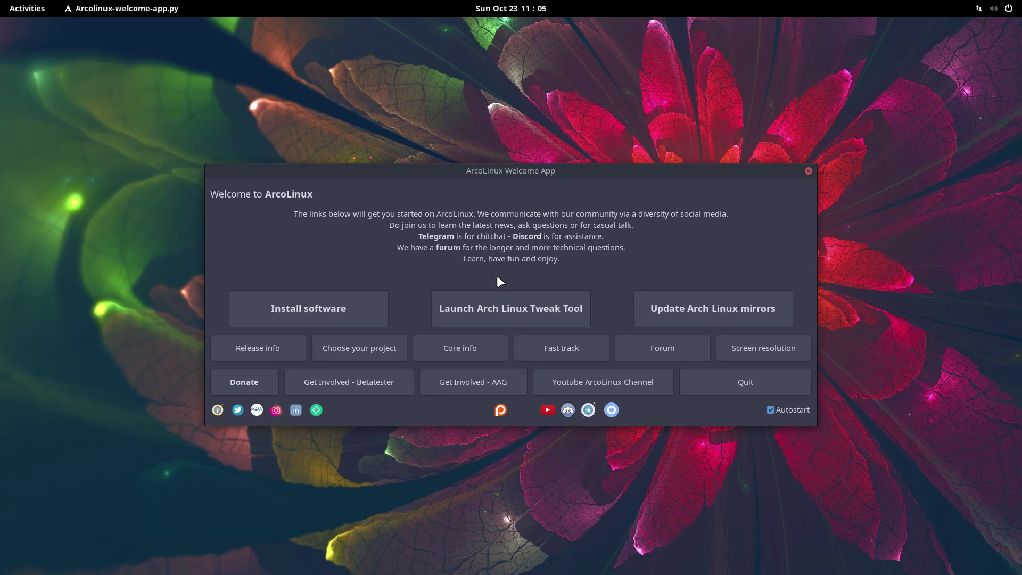
Quit the ArcoLinux Welcome App and browse to the third page of the app grid
left_click(770, 391)
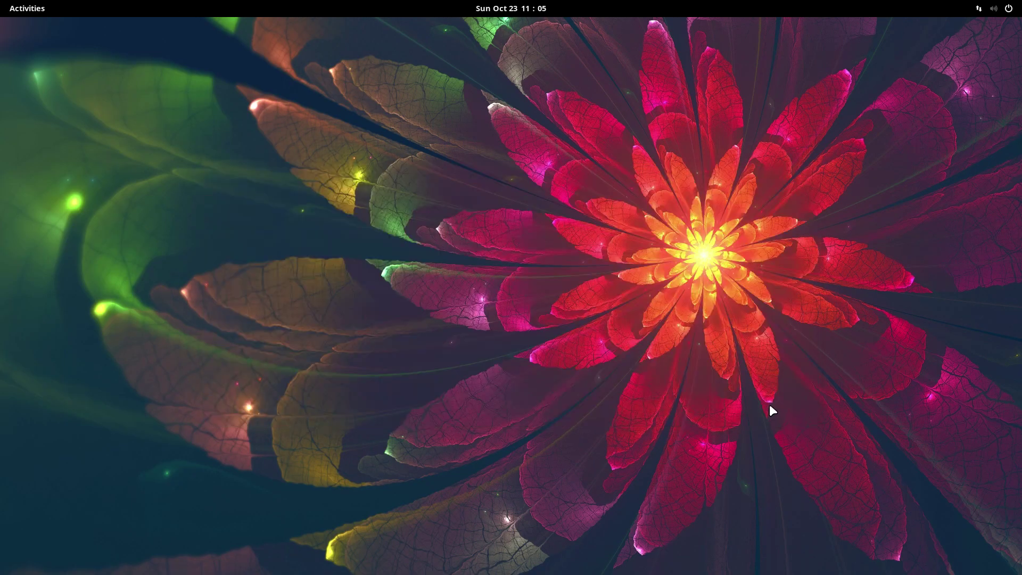
left_click(23, 12)
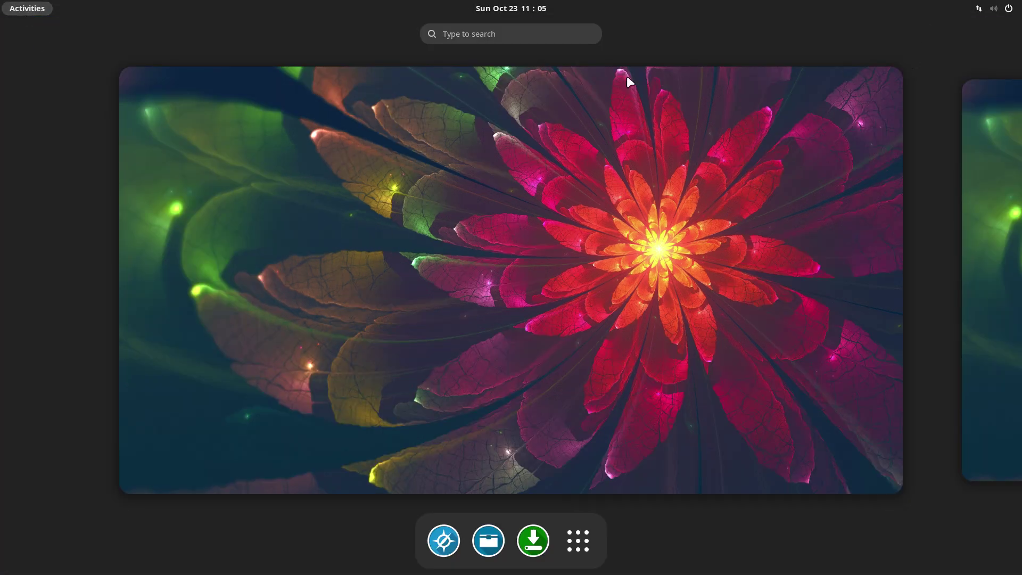
left_click(584, 551)
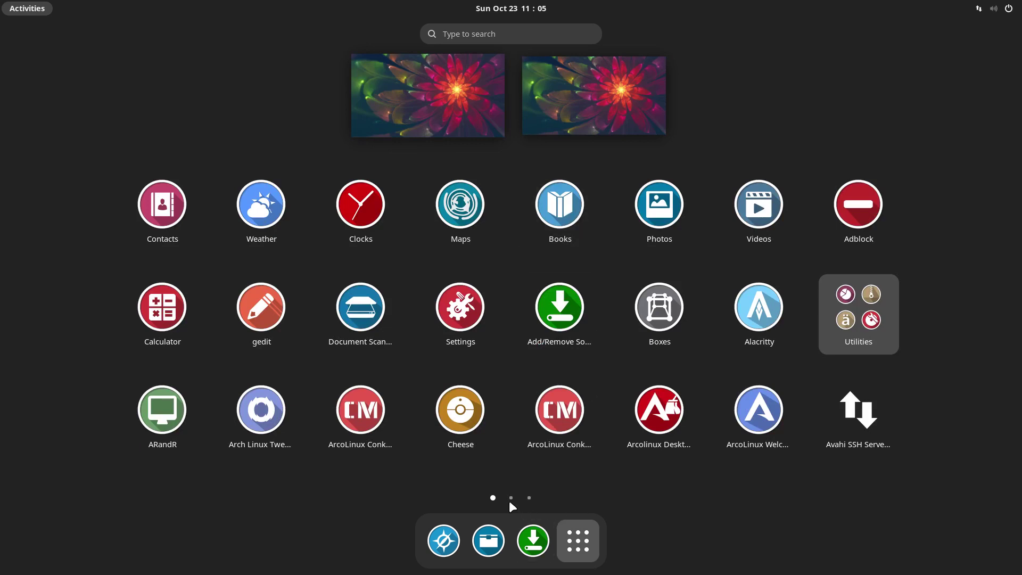
left_click(524, 499)
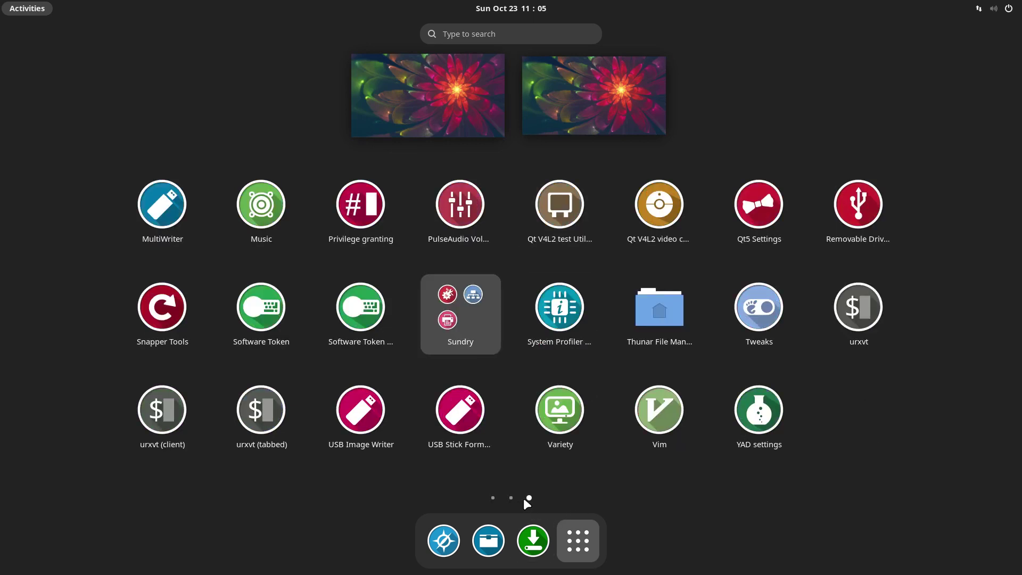
Leave the overview and dismiss the Power Off prompt raised by the power key
key("Escape")
key("Escape")
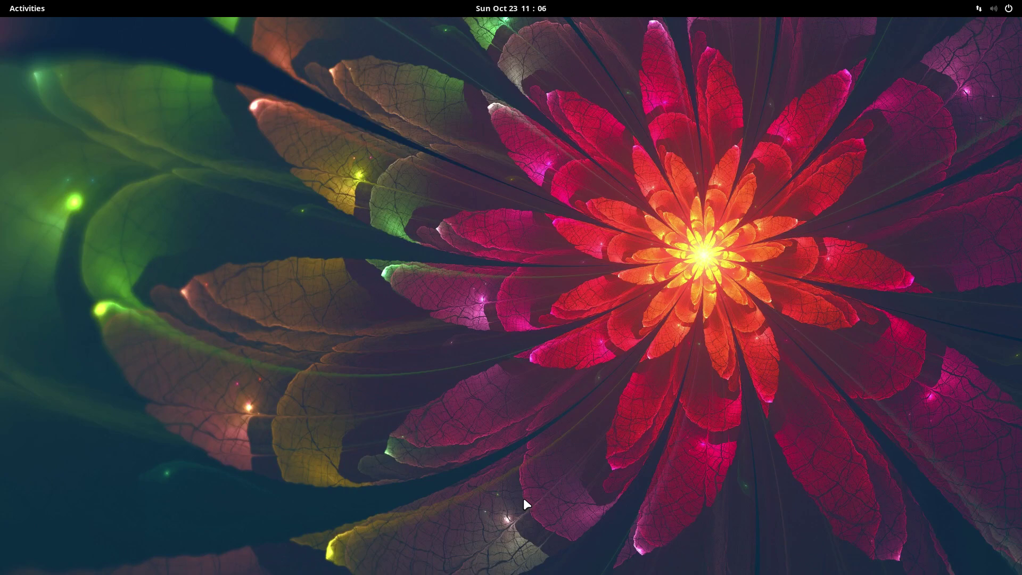
key("XF86PowerOff")
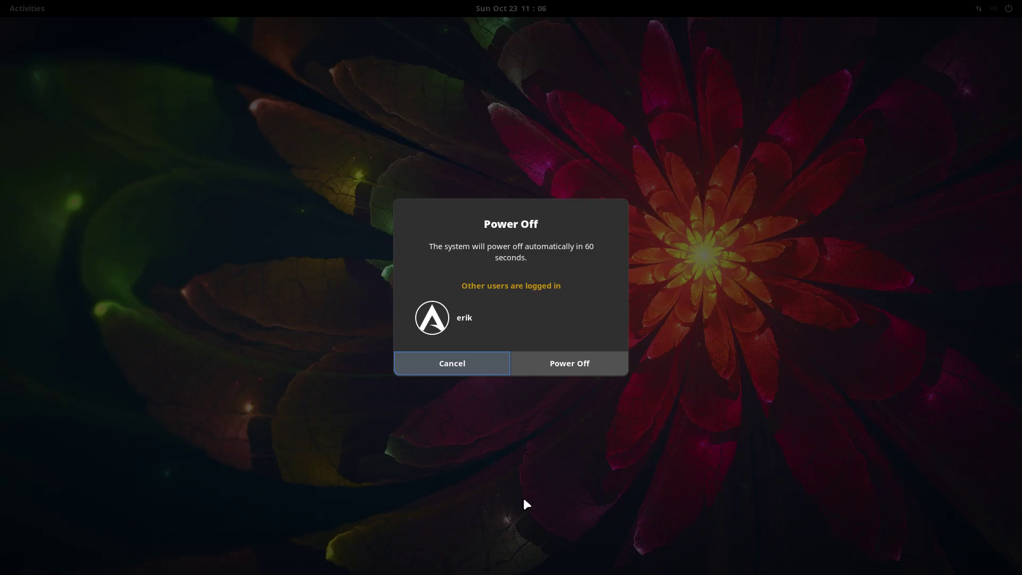
key("Escape")
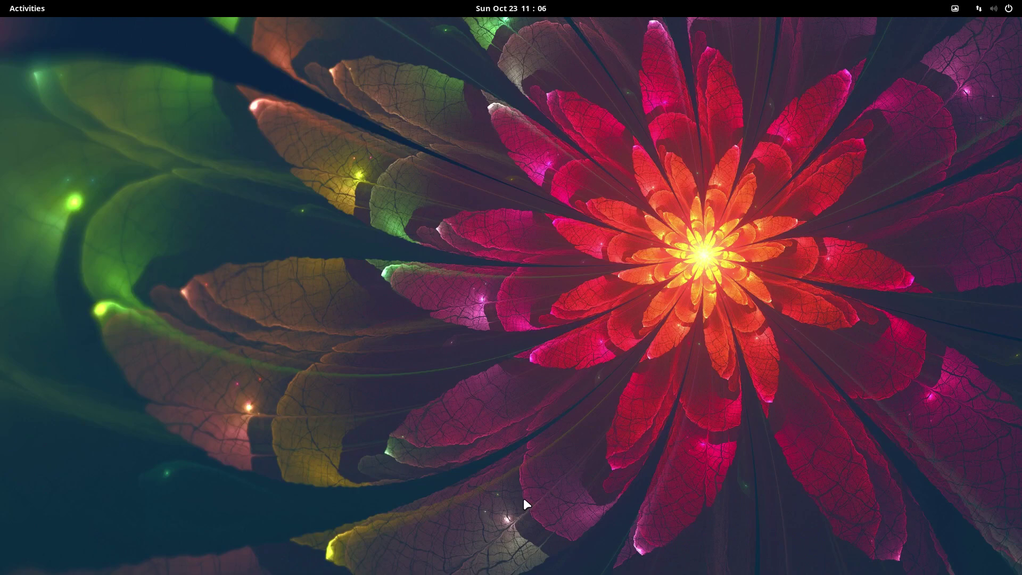
Launch Guake Terminal from an Activities search for 'ter' and toggle it with F12
left_click(40, 7)
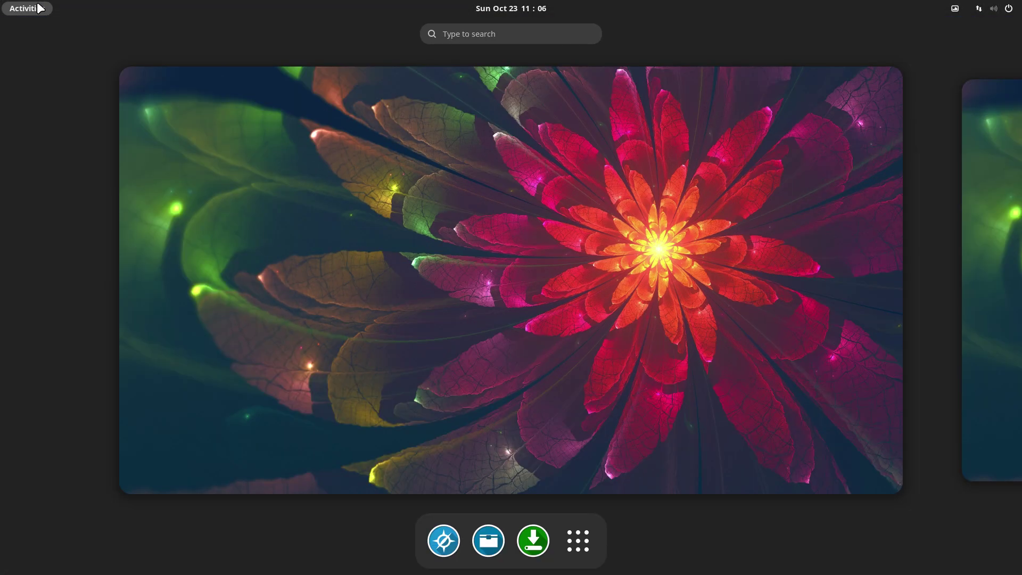
type("ter")
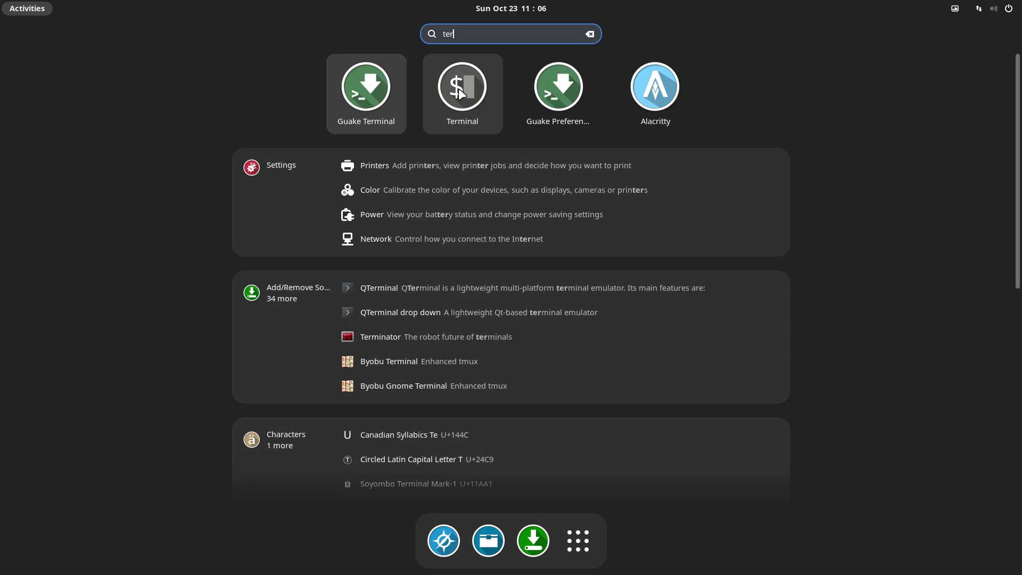
left_click(366, 95)
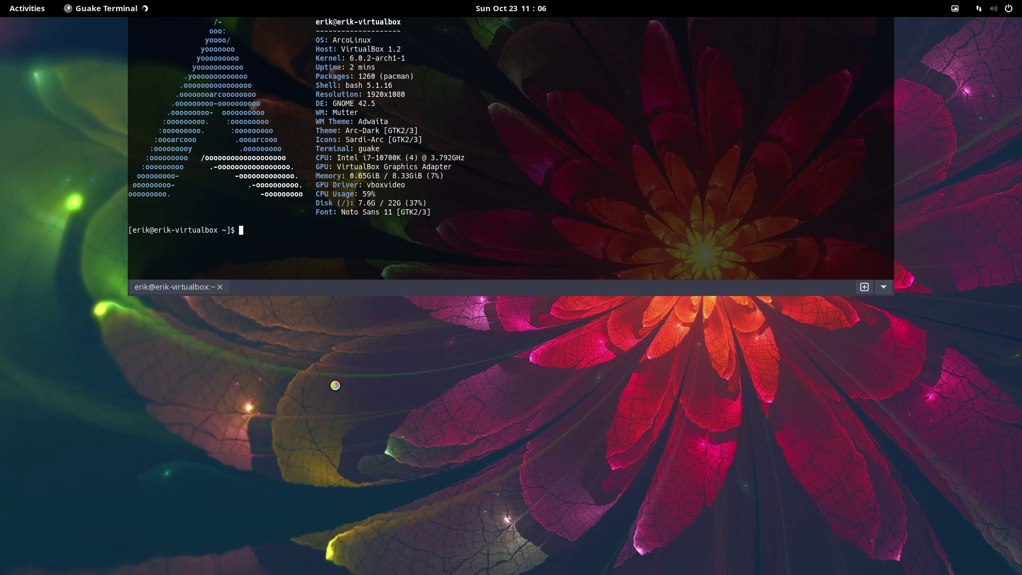
key("F12")
key("F12")
key("F12")
key("F12")
Run 'sudo pacman -S archlinux-logout-git' using Tab completion and submit the sudo password
type("sudo pacman ")
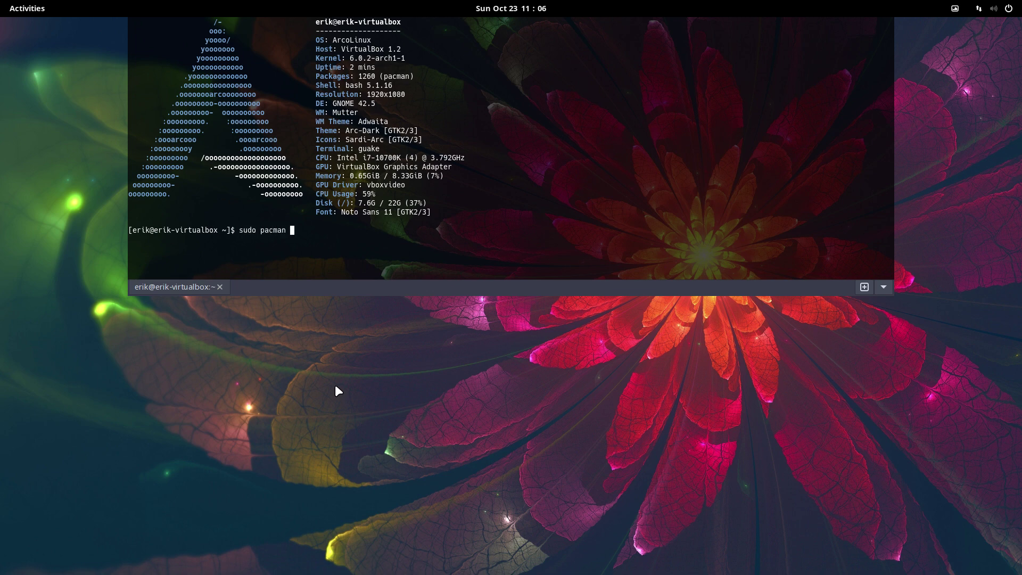
type("-S archlinux-log")
key("Tab")
key("Tab")
key("Tab")
key("Tab")
type("u")
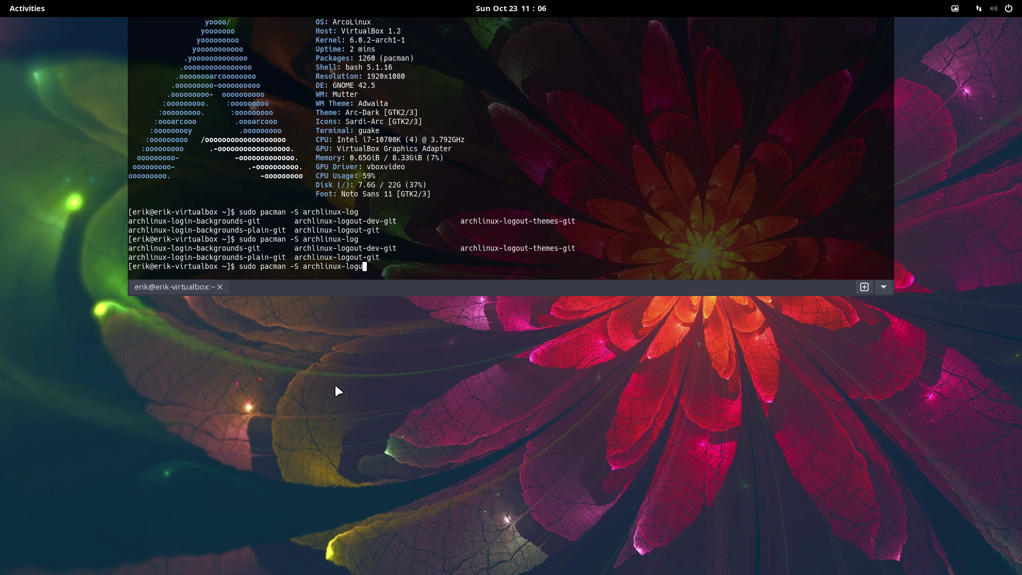
type("ut-")
key("Tab")
key("Tab")
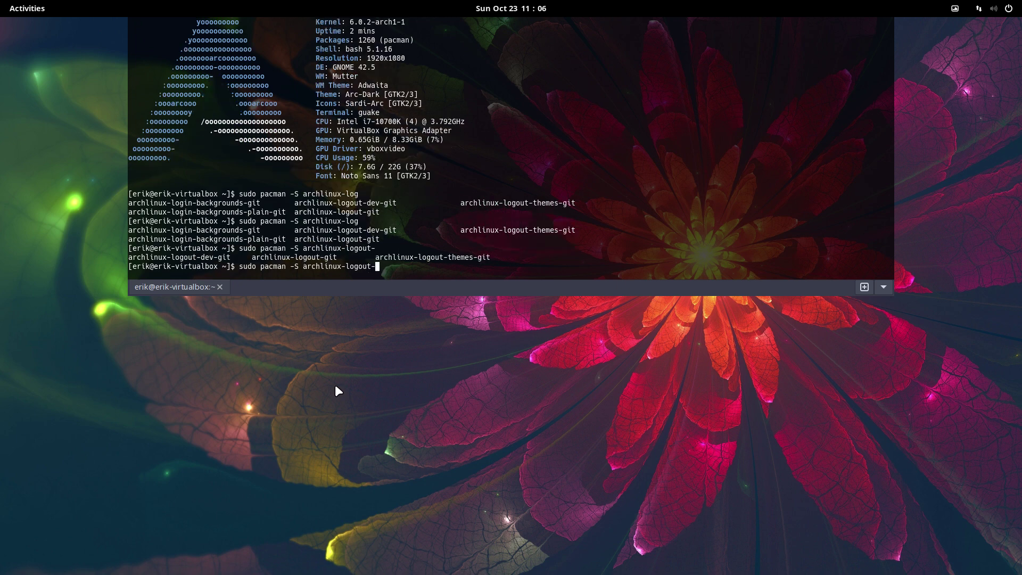
type("git")
key("Return")
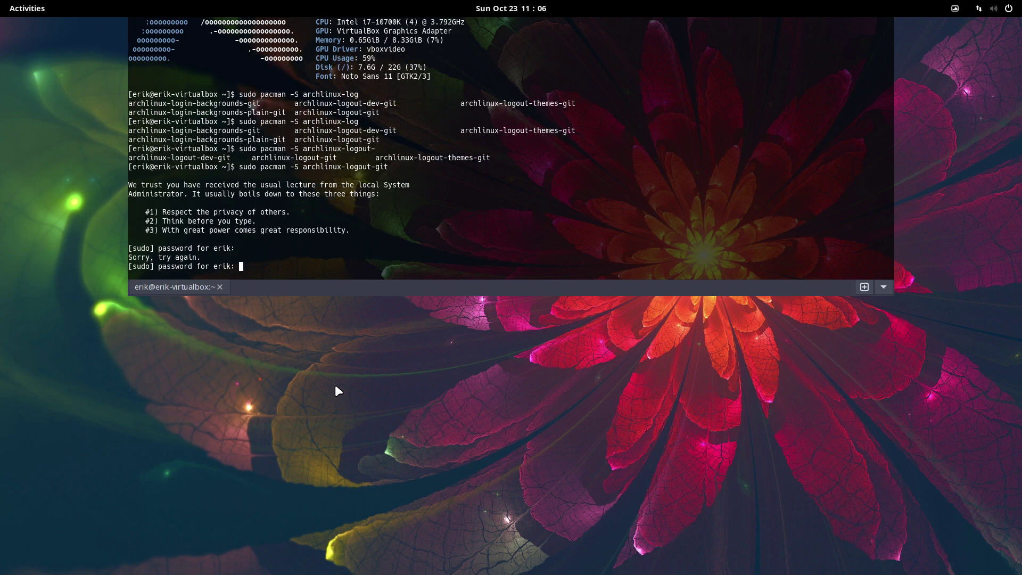
key("Return")
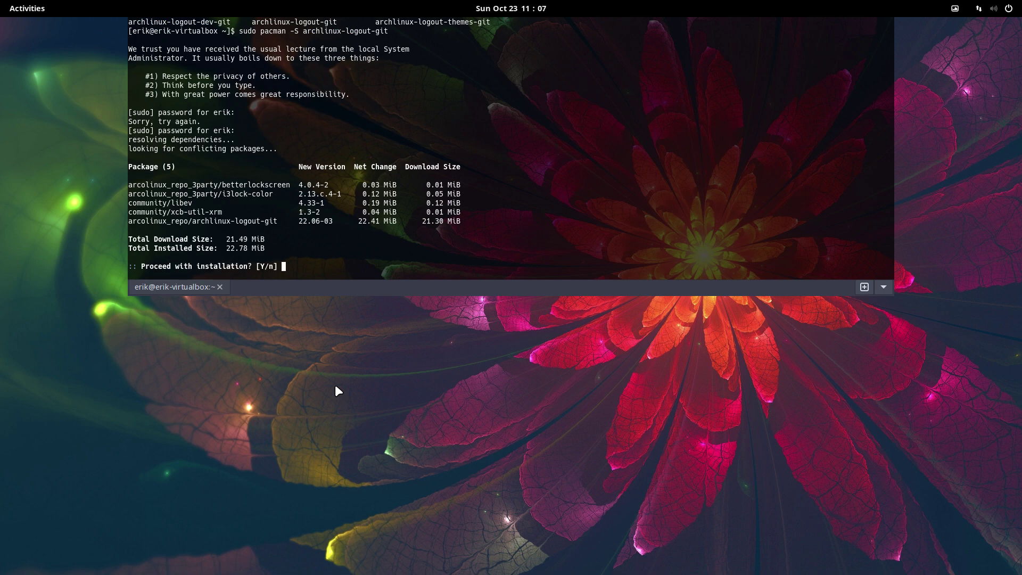
Confirm the transaction with 'y' and highlight the '==> root: 1' output line
type("y")
key("Return")
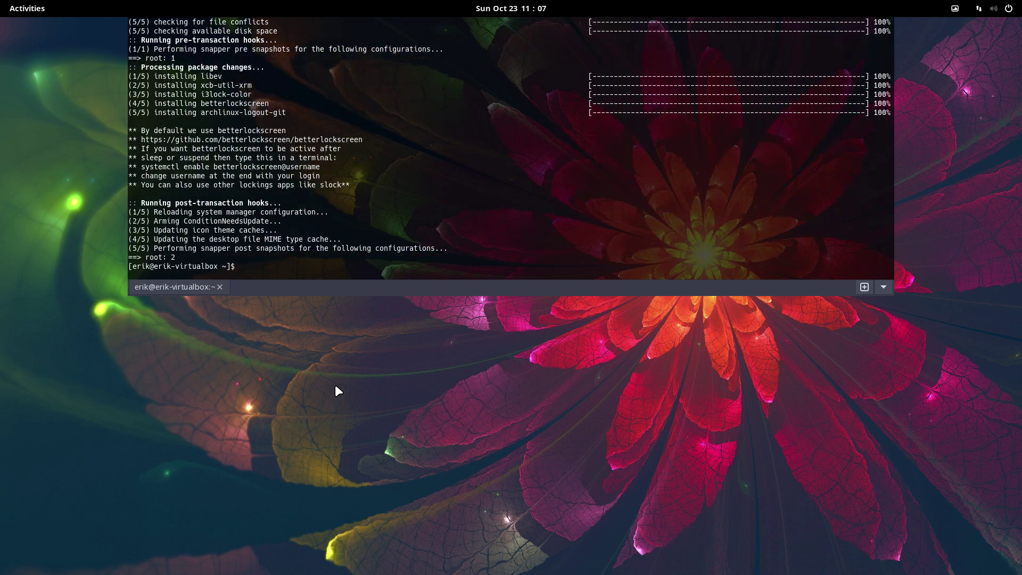
triple_click(185, 56)
left_click(185, 57)
Highlight the package installation lines and the '==> root: 2' line in the output
left_click_drag(185, 61, 240, 113)
left_click(291, 95)
left_click_drag(180, 262, 137, 258)
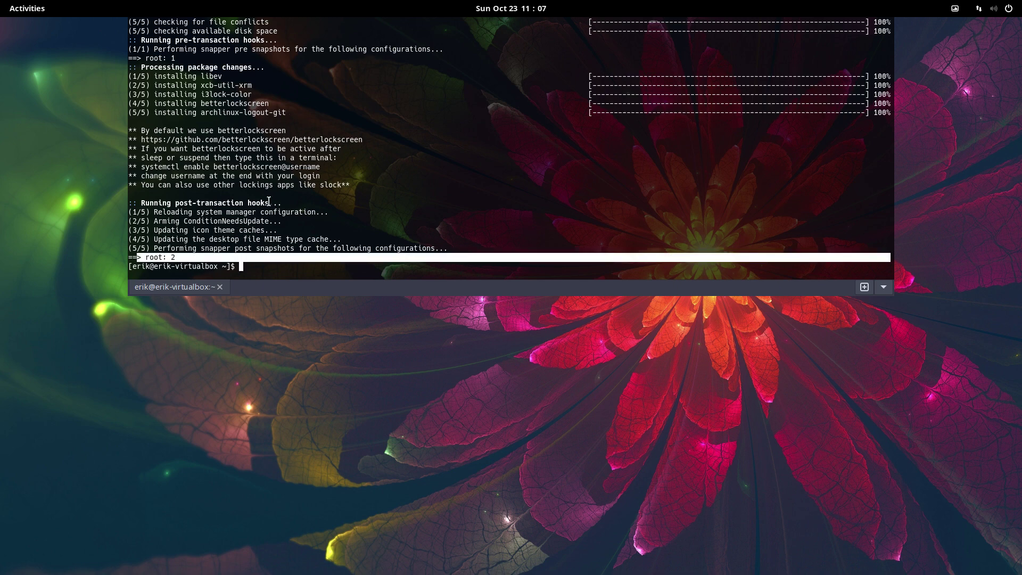
left_click(253, 270)
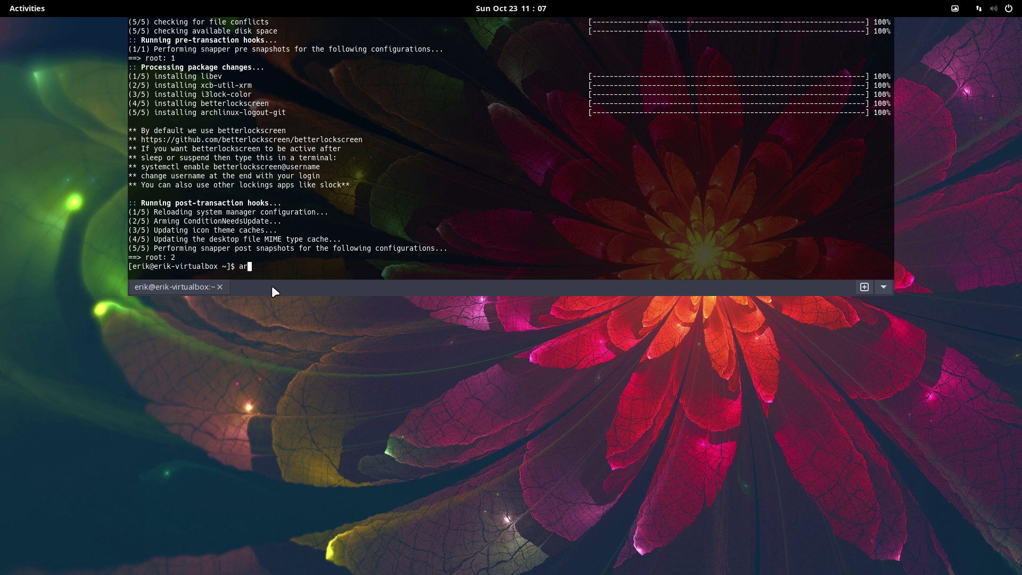
Run archlinux-logout from the terminal, choose Lock, and unlock with the password
key("Tab")
key("BackSpace")
key("BackSpace")
key("BackSpace")
key("BackSpace")
key("BackSpace")
key("BackSpace")
key("BackSpace")
key("BackSpace")
key("BackSpace")
key("BackSpace")
key("BackSpace")
key("BackSpace")
type("logout")
key("Return")
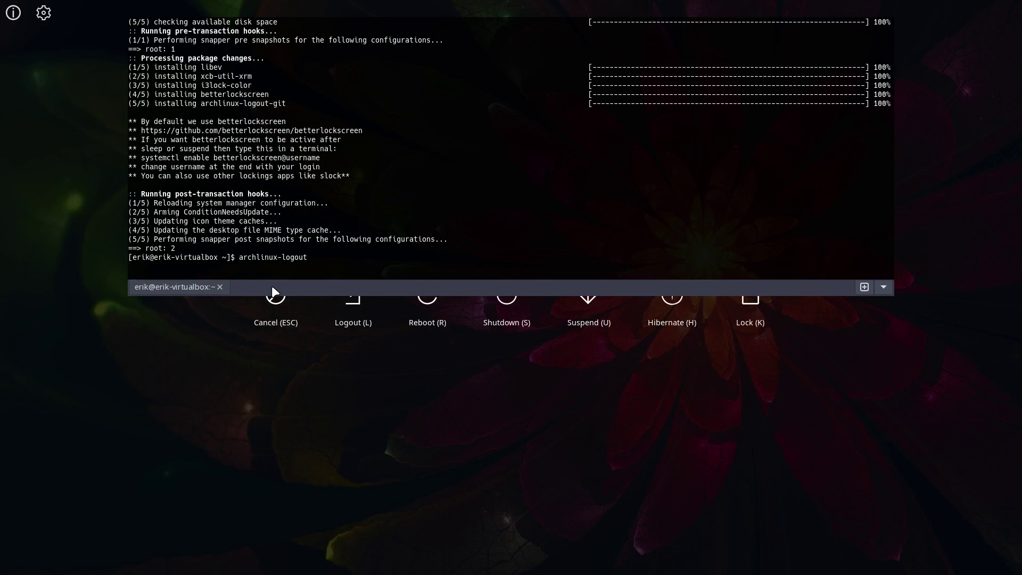
left_click(750, 308)
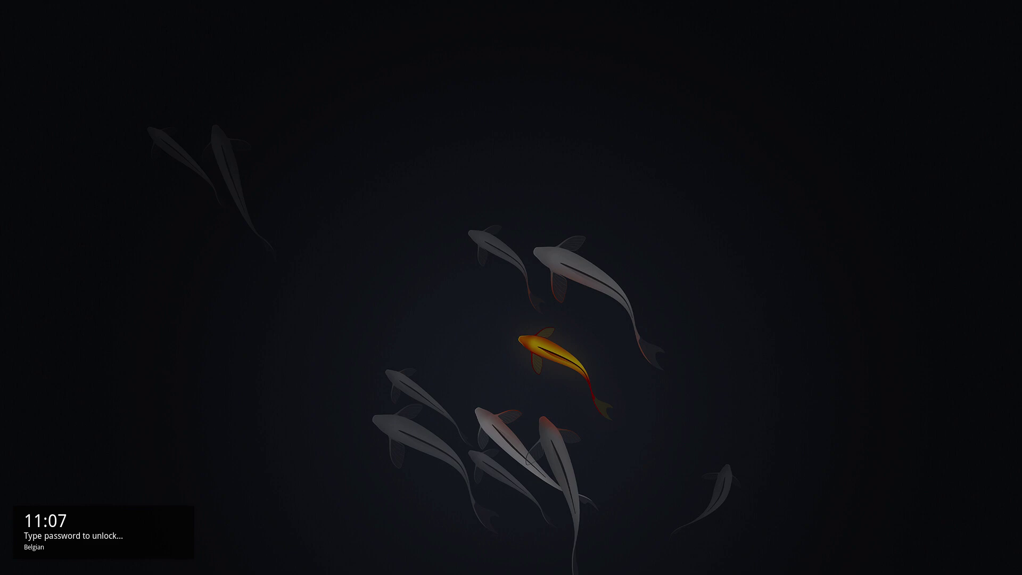
key("Return")
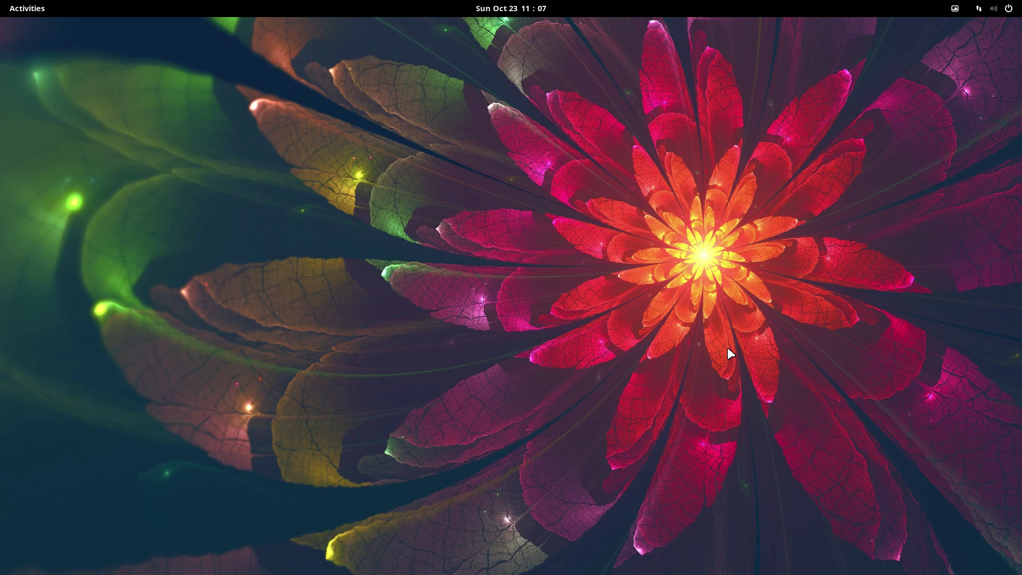
Search Activities for 'set' to find the Settings app
left_click(31, 8)
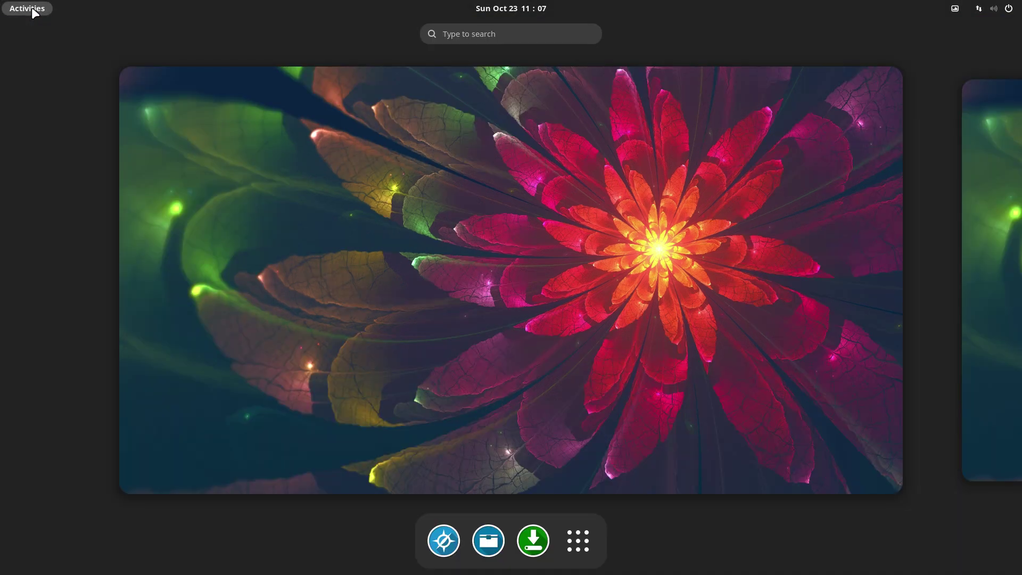
type("set")
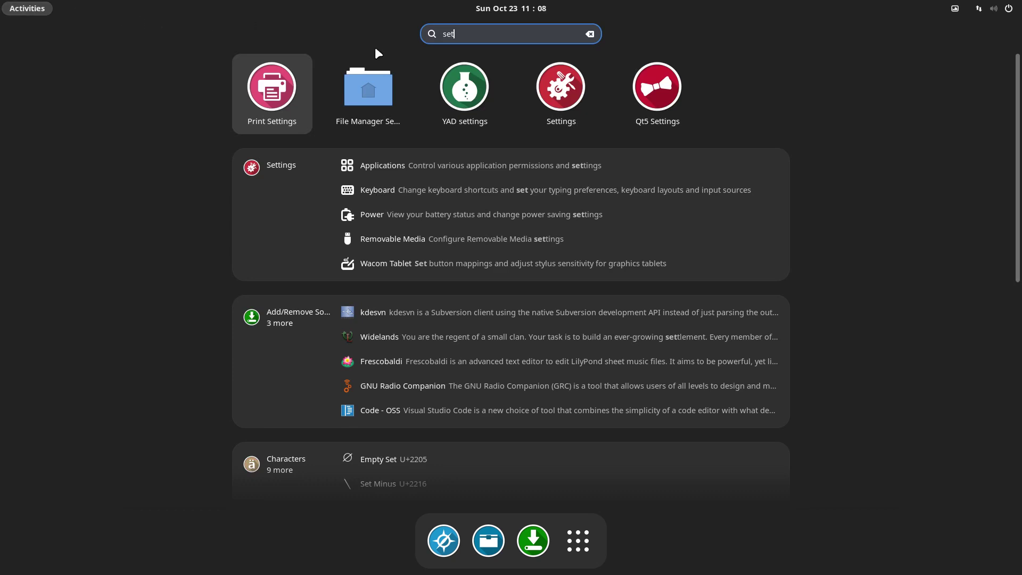
Launch Settings and open View and Customize Shortcuts on the Keyboard page
left_click(572, 100)
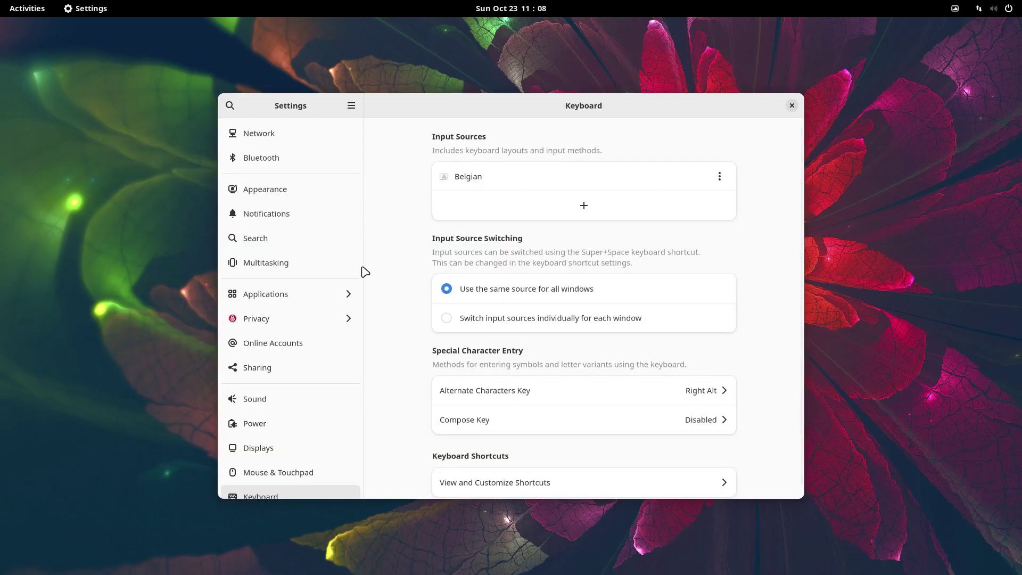
scroll(381, 258, "down", 1)
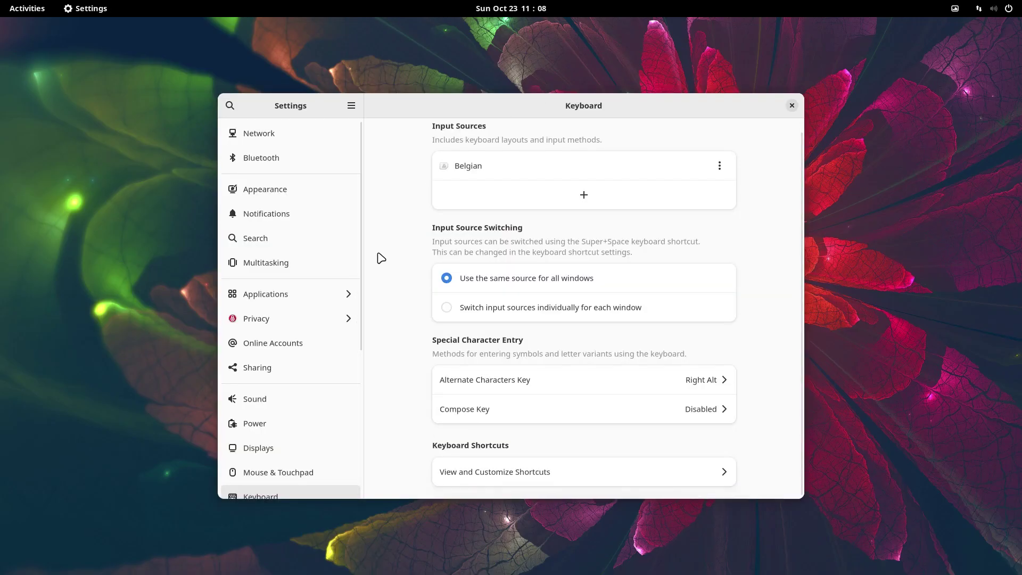
scroll(344, 337, "down", 2)
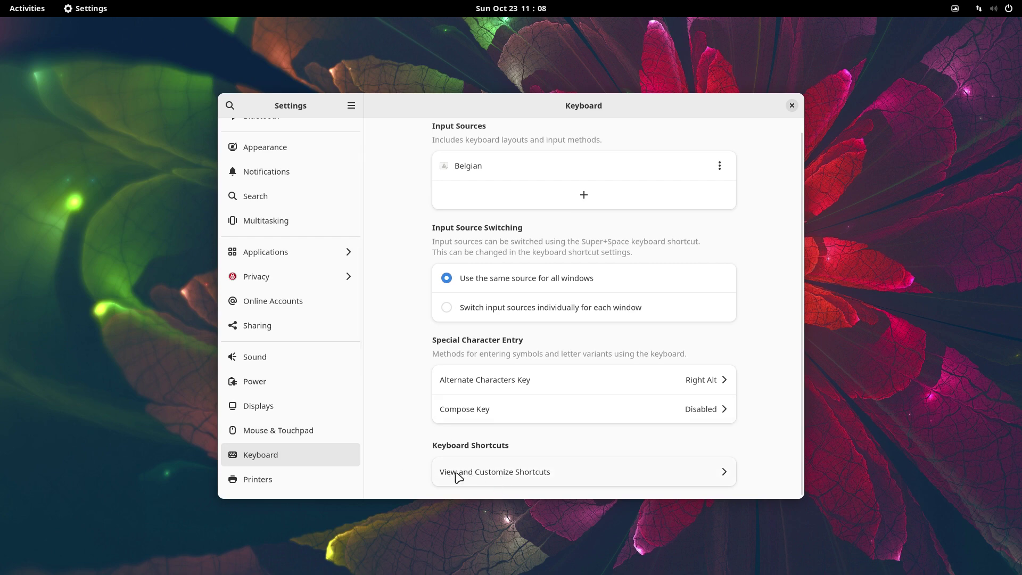
left_click(535, 477)
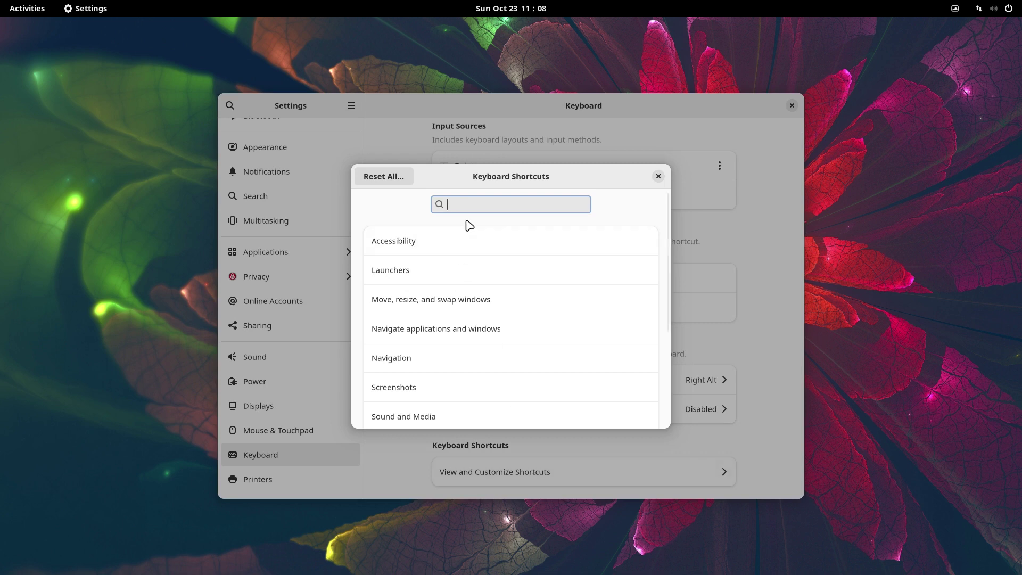
Open Custom Shortcuts and scroll to the end of the list, past vlc and xkill
scroll(468, 209, "down", 5)
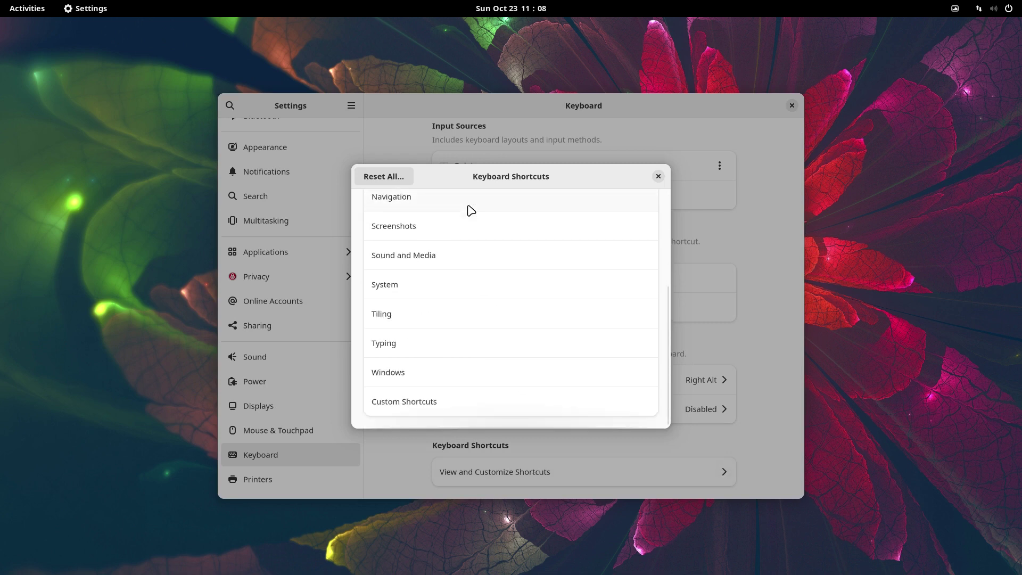
scroll(468, 208, "up", 5)
scroll(468, 207, "down", 5)
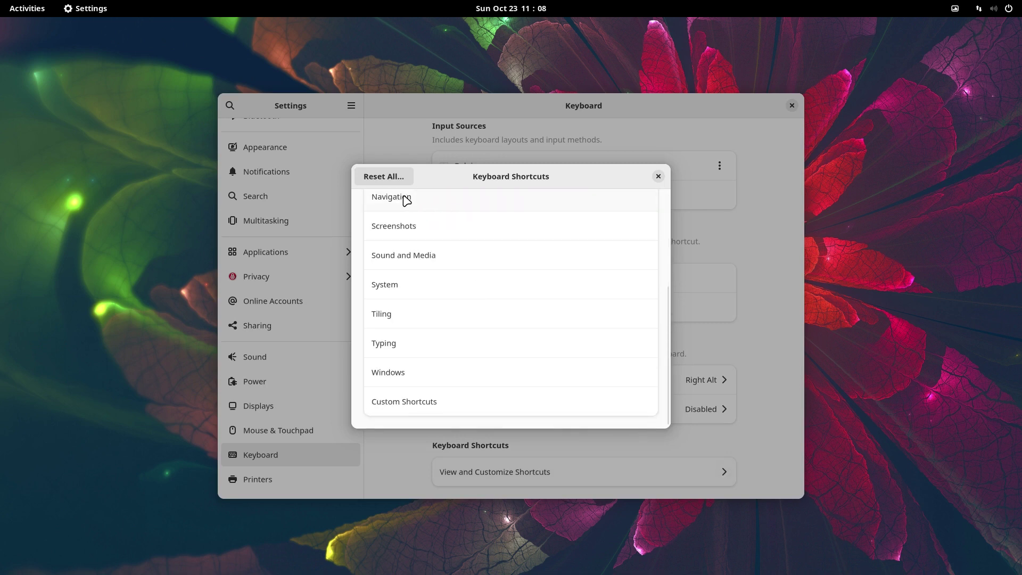
left_click(402, 406)
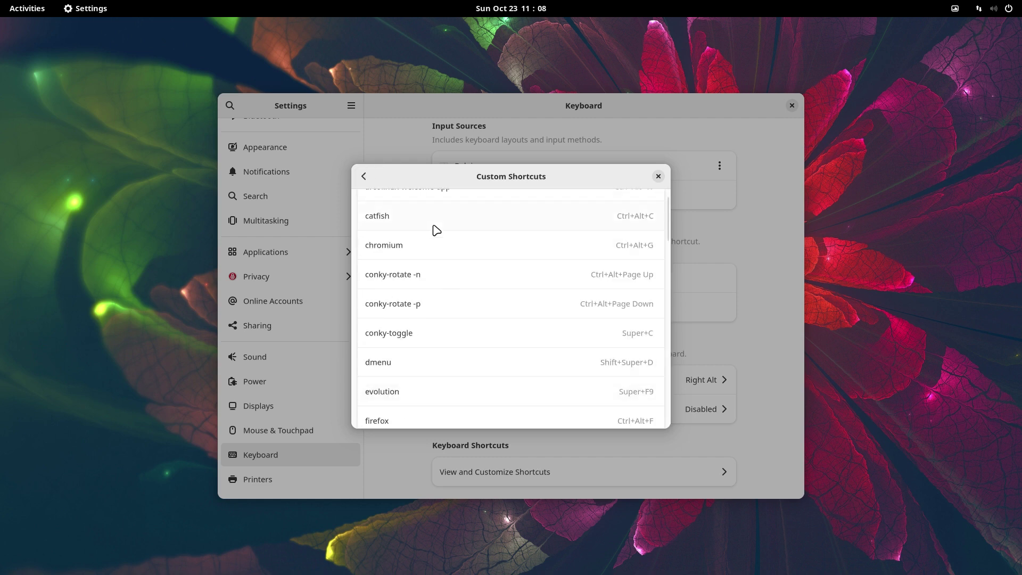
scroll(437, 250, "down", 5)
scroll(437, 255, "down", 15)
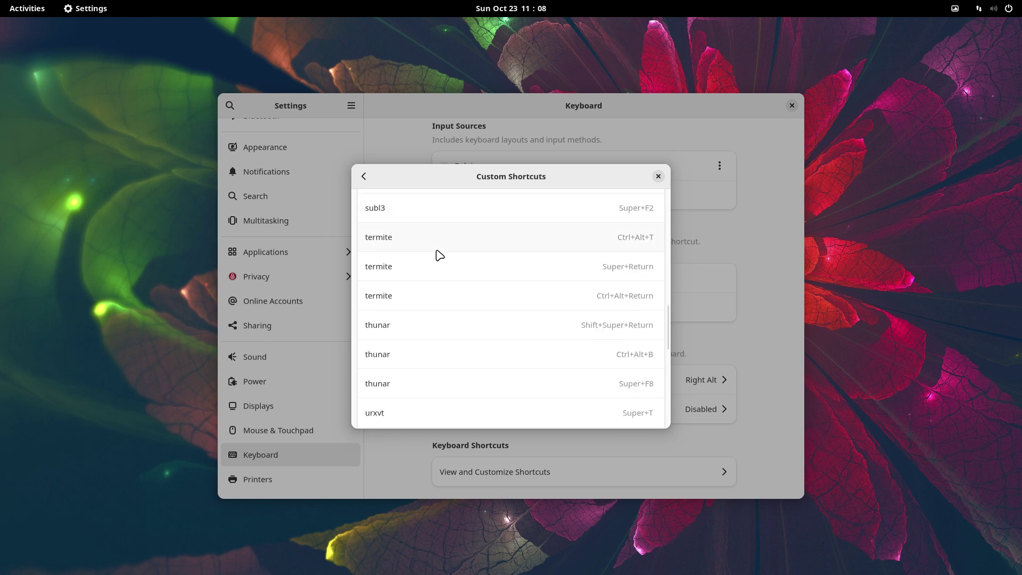
scroll(431, 254, "up", 20)
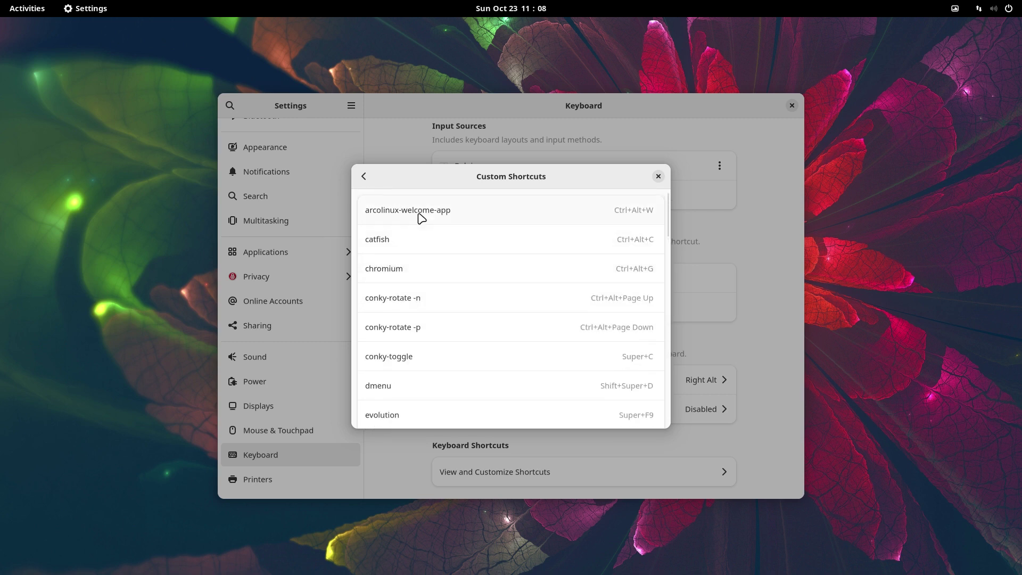
scroll(421, 217, "down", 14)
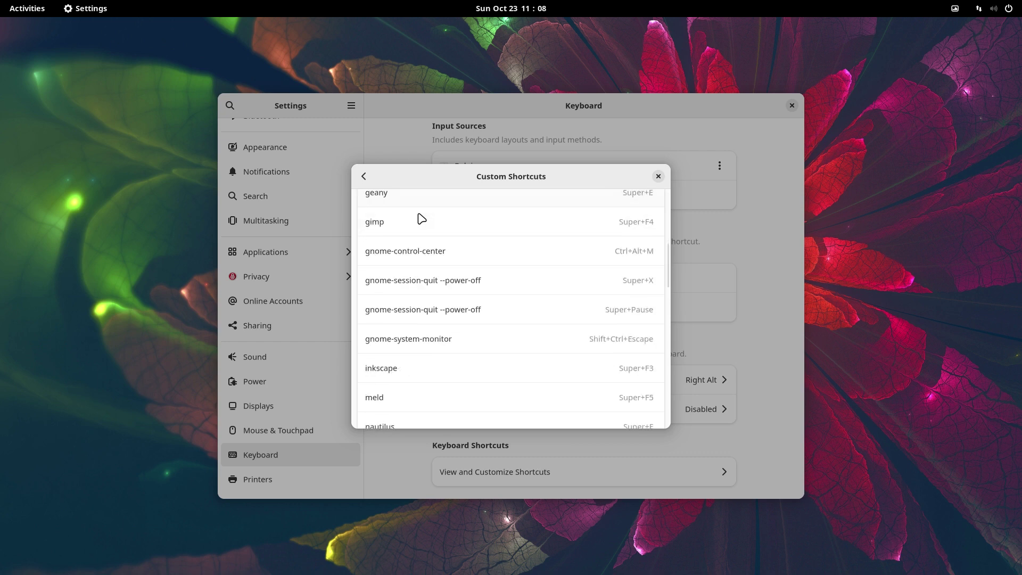
scroll(421, 217, "down", 10)
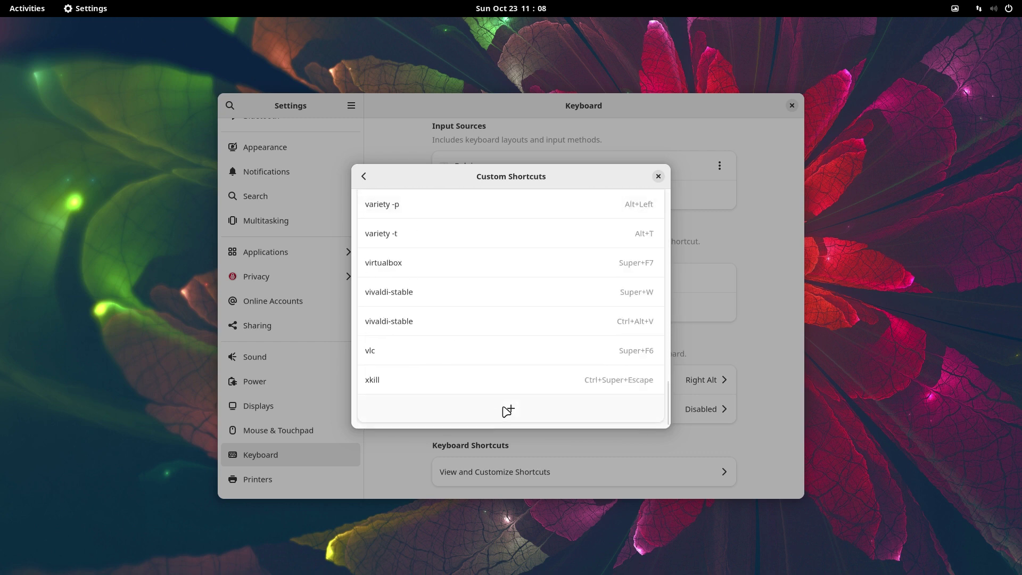
Start a new custom shortcut and name it 'archlinux-logout'
left_click(508, 411)
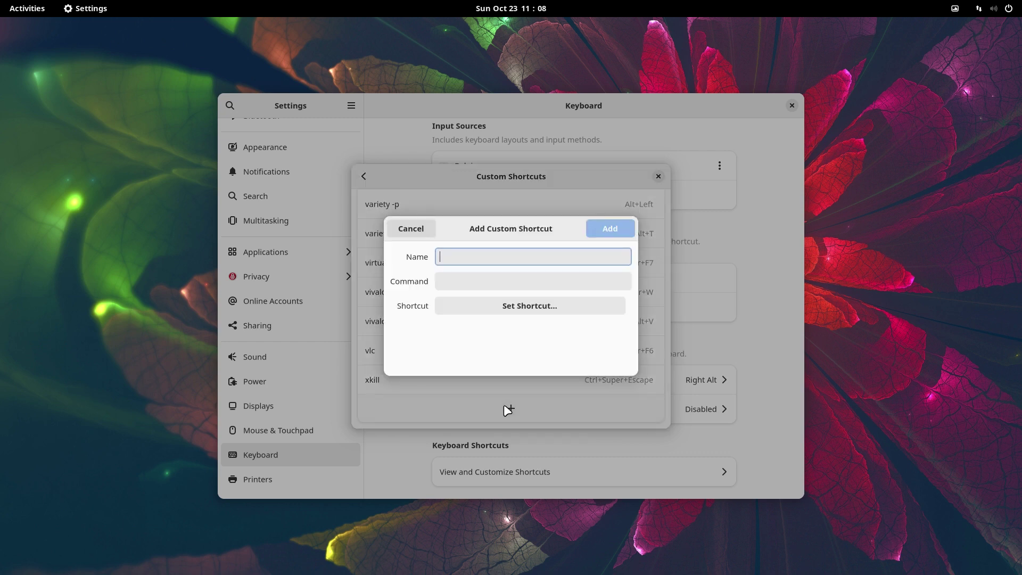
key("XF86PowerOff")
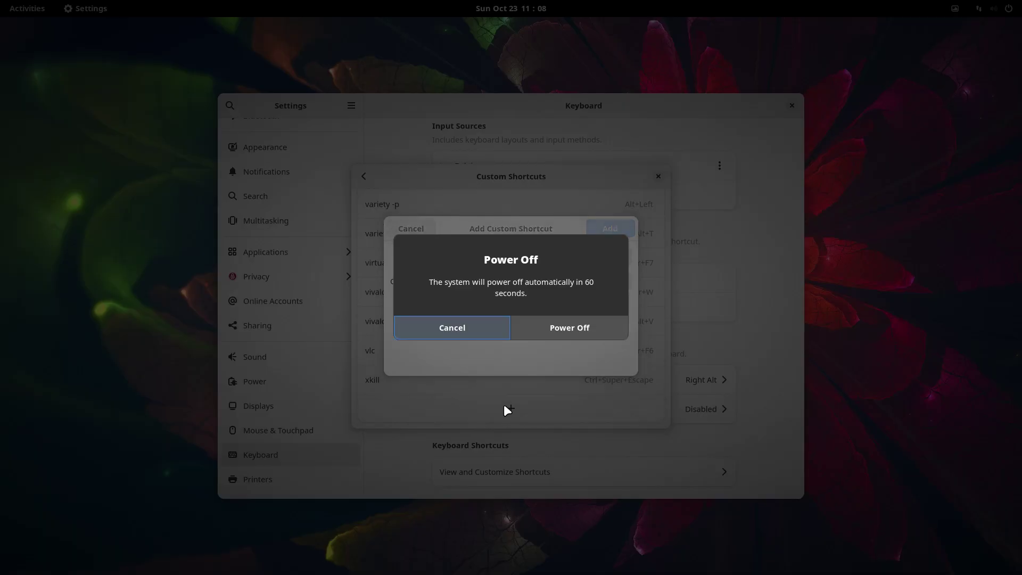
key("Escape")
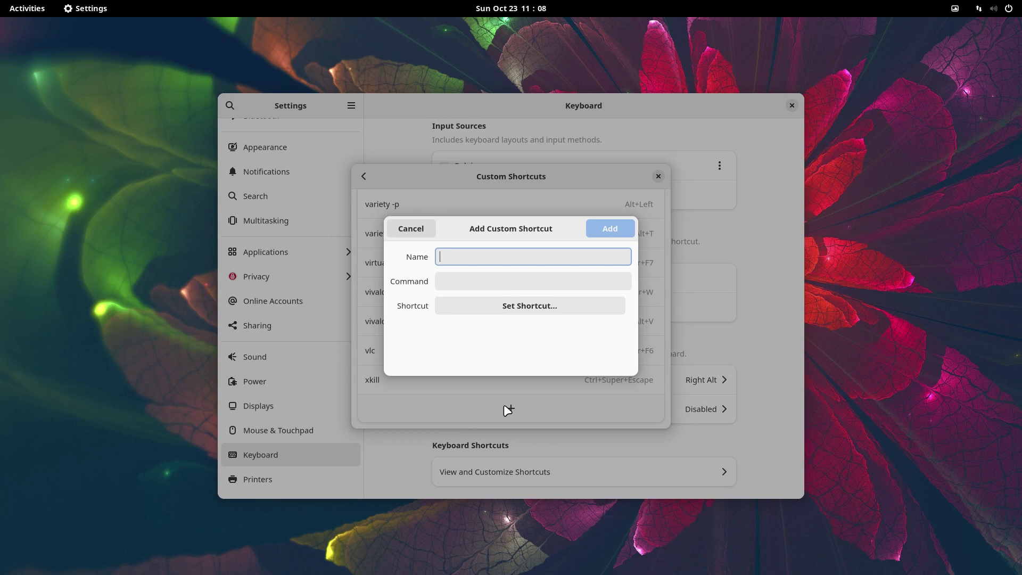
type("archlinux-logout")
left_click(450, 281)
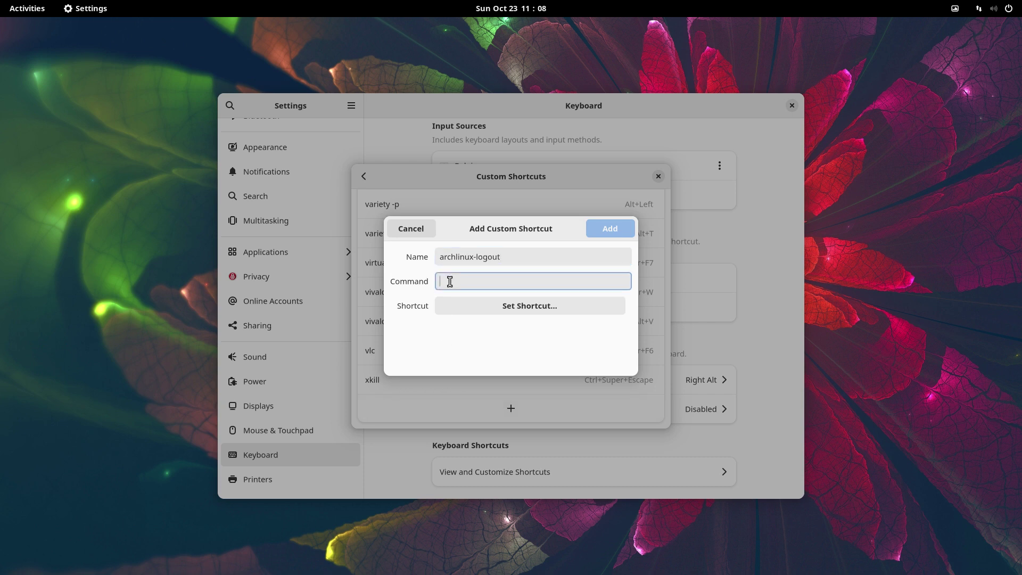
Set its command to 'archlinux-logout', bind Shift+Super+X, and add the shortcut
type("arcj")
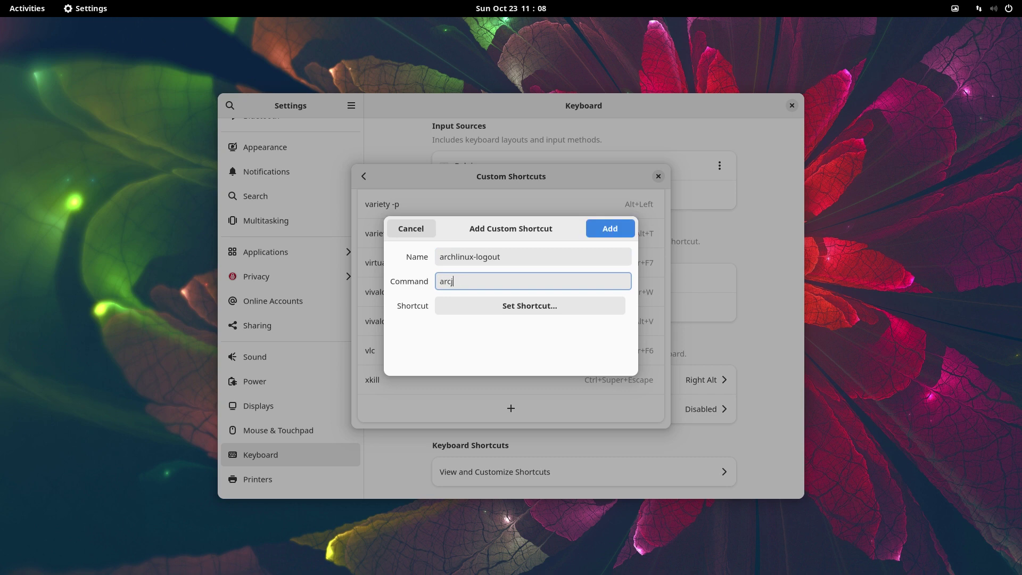
key("BackSpace")
type("hlinux-logout")
left_click(513, 306)
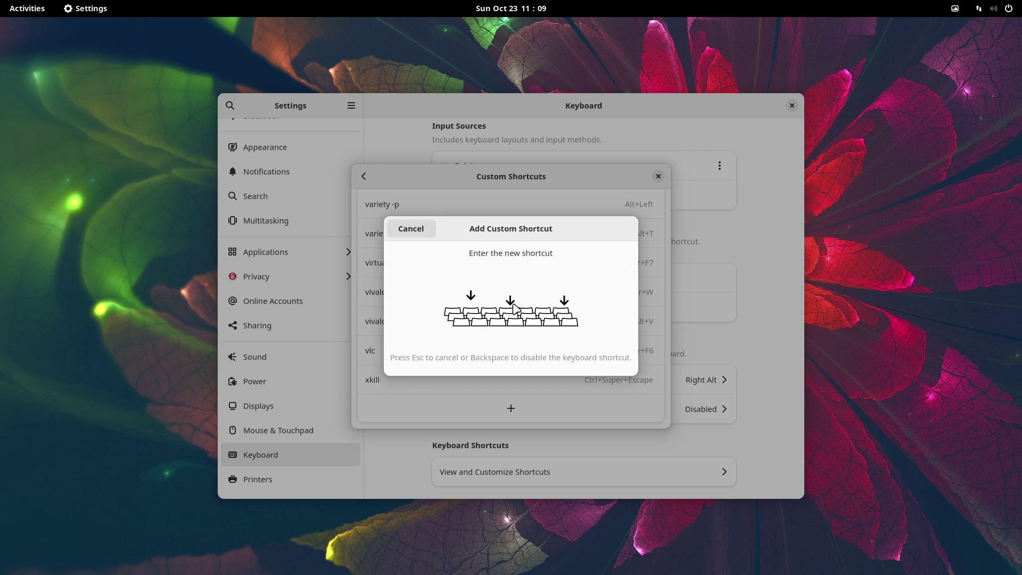
key("shift+super+x")
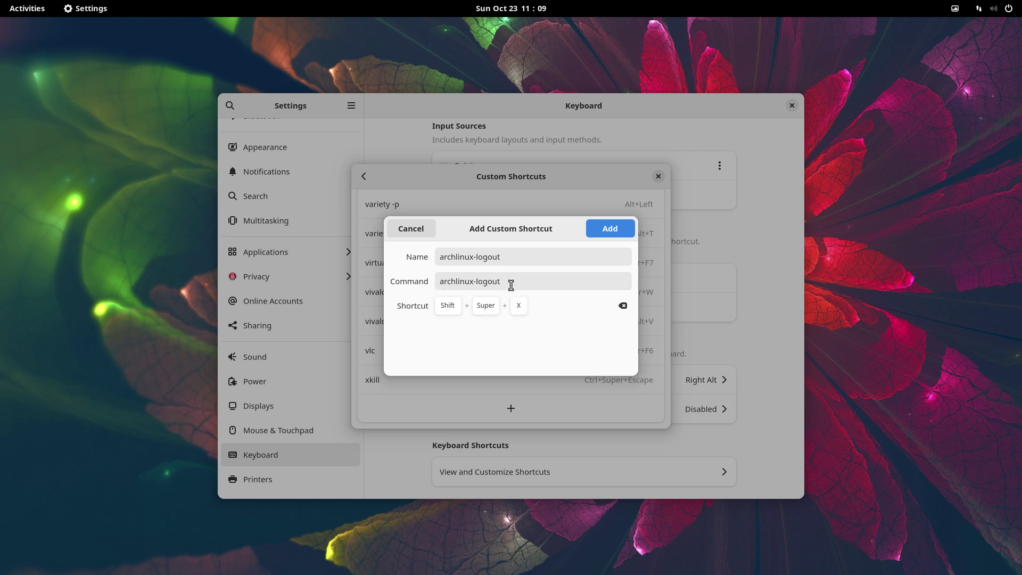
left_click(622, 228)
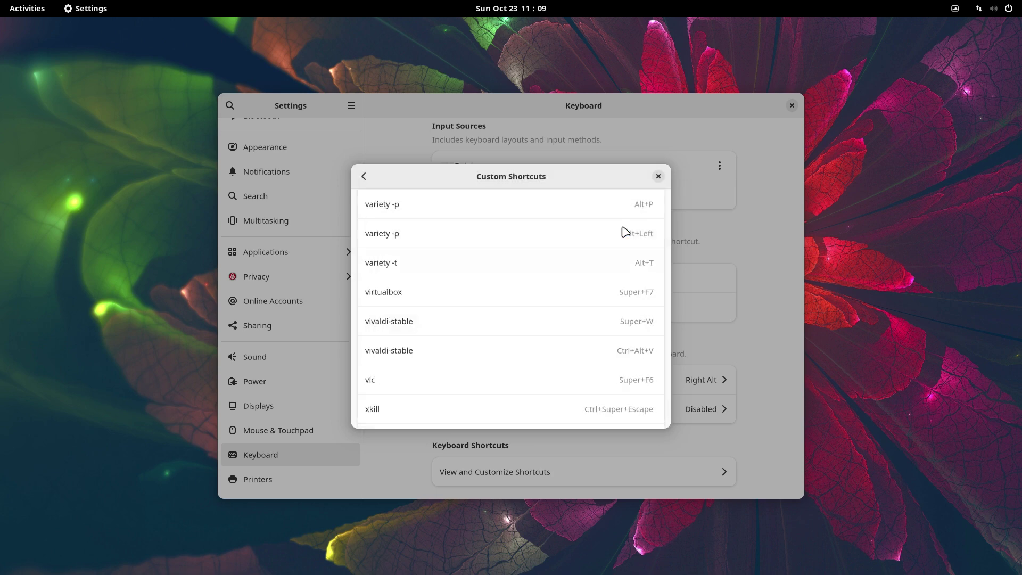
Close the Custom Shortcuts list and the Settings window
left_click(658, 176)
left_click_drag(792, 107, 780, 122)
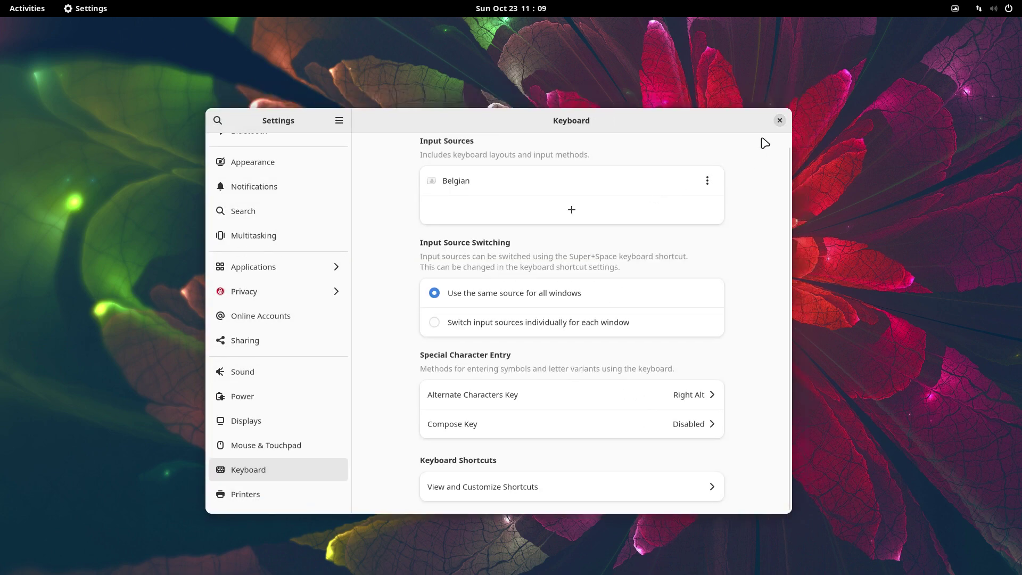
left_click(779, 120)
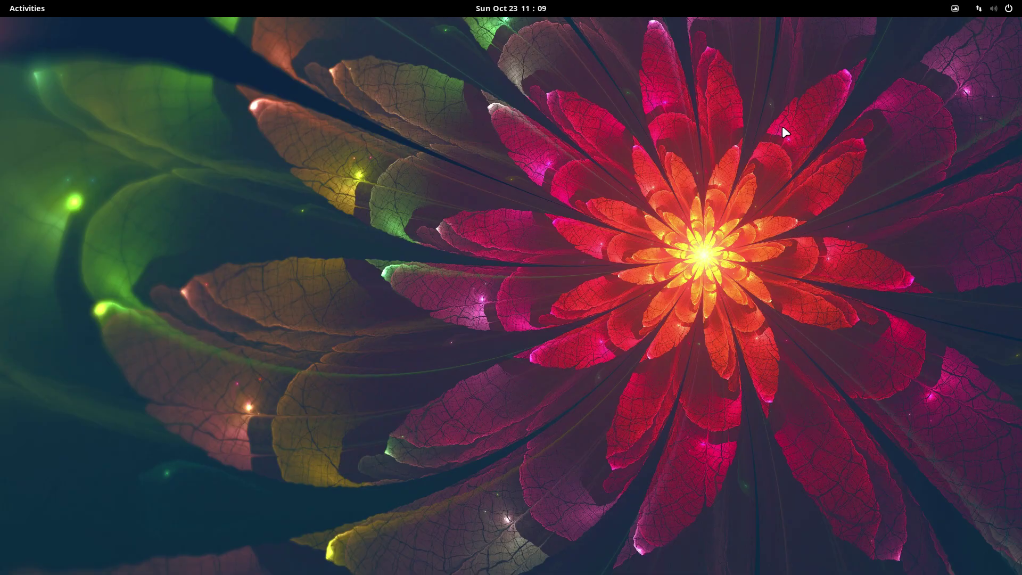
Bring up the archlinux-logout menu by keyboard shortcut, lock, and unlock with the password
key("ctrl+alt+Delete")
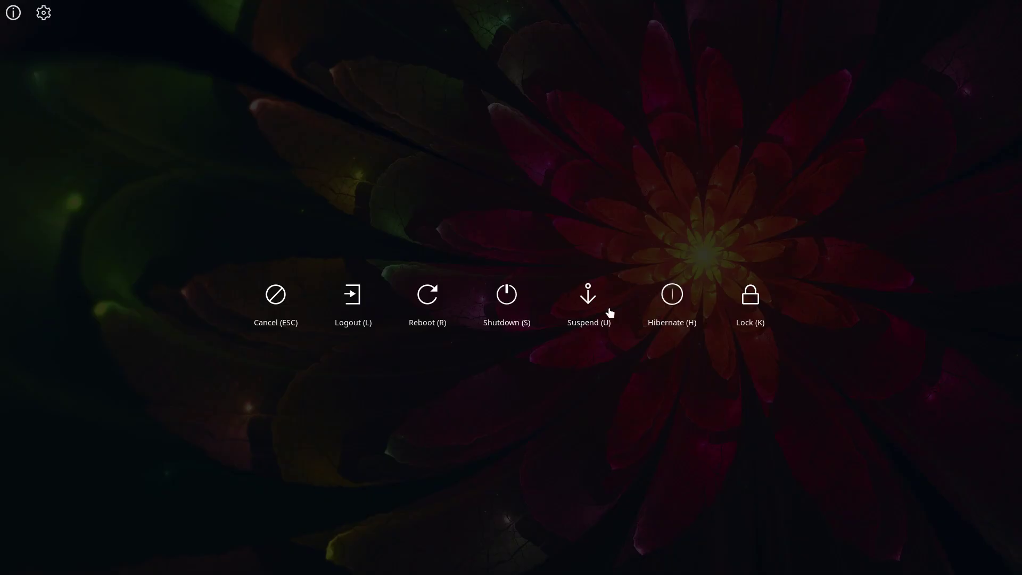
left_click(751, 298)
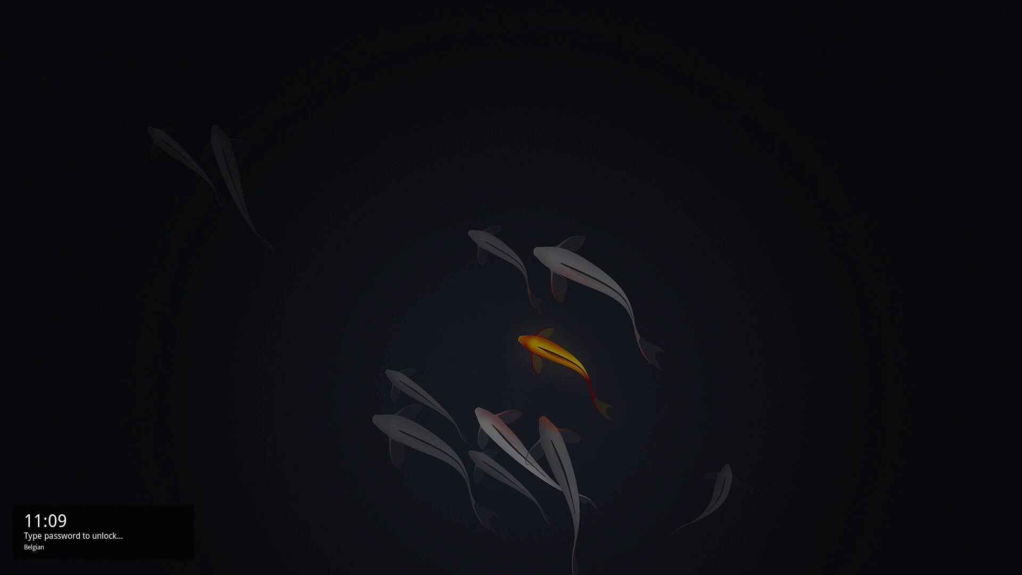
key("Return")
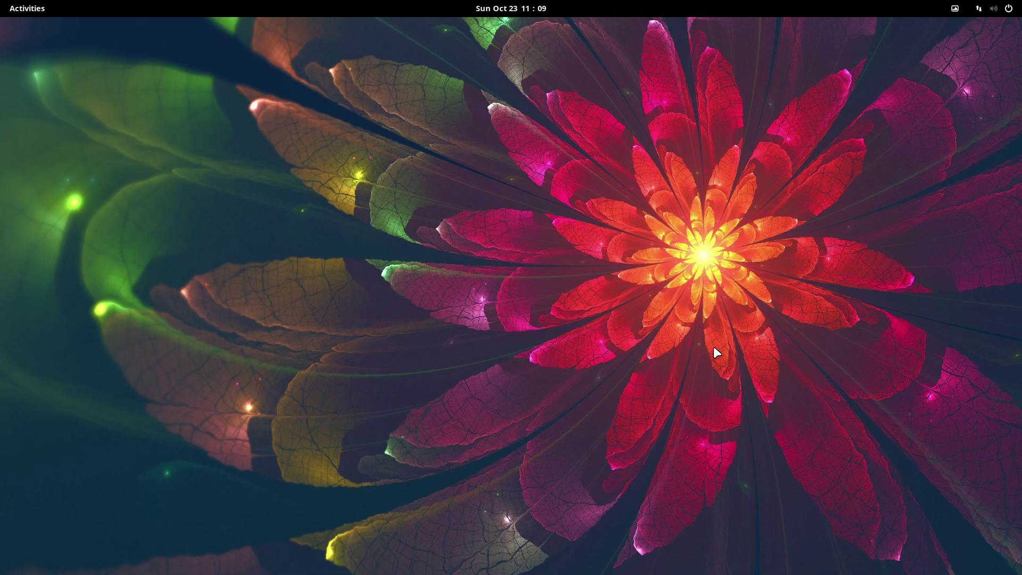
Bring up and cancel the power-off prompt, then trigger the archlinux-logout menu shortcut
key("XF86PowerOff")
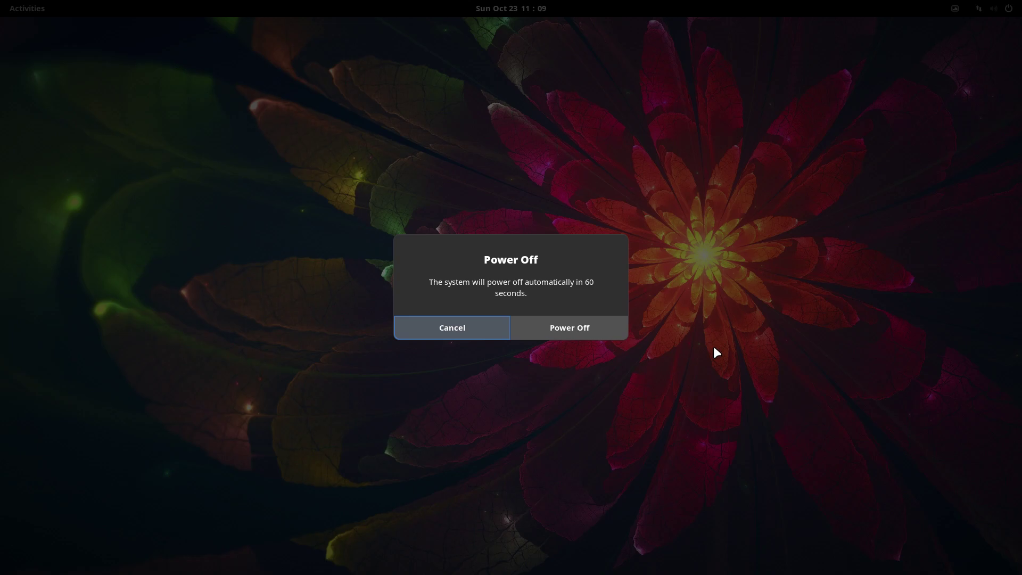
key("Escape")
key("ctrl+alt+Delete")
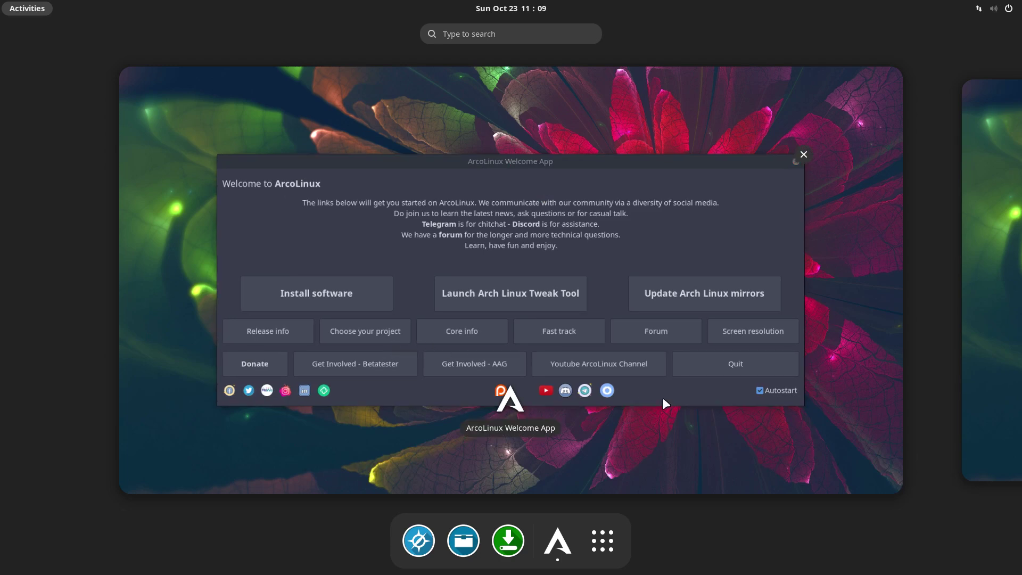
Quit the ArcoLinux Welcome App and return to the empty activities overview
left_click(708, 400)
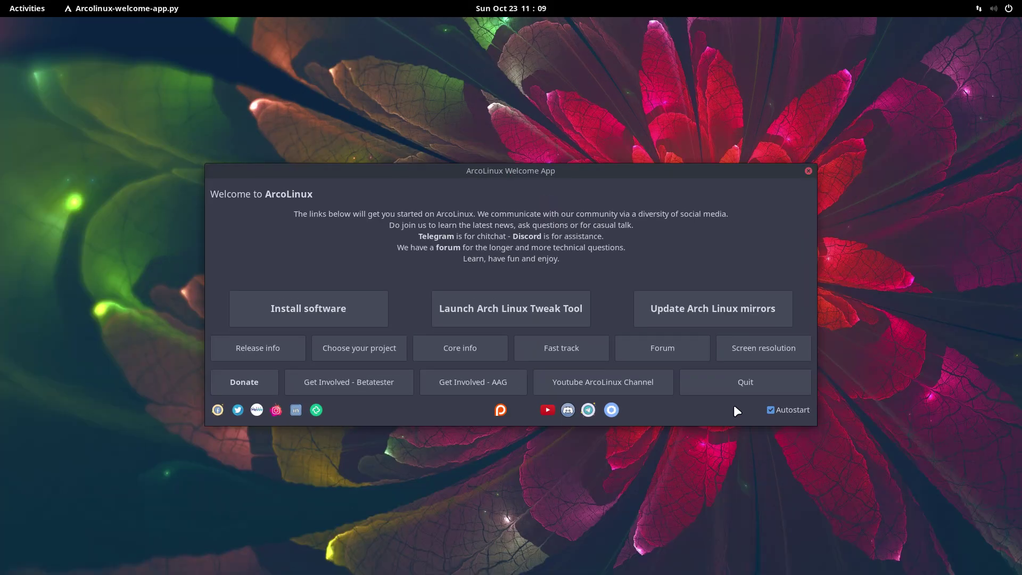
left_click(784, 384)
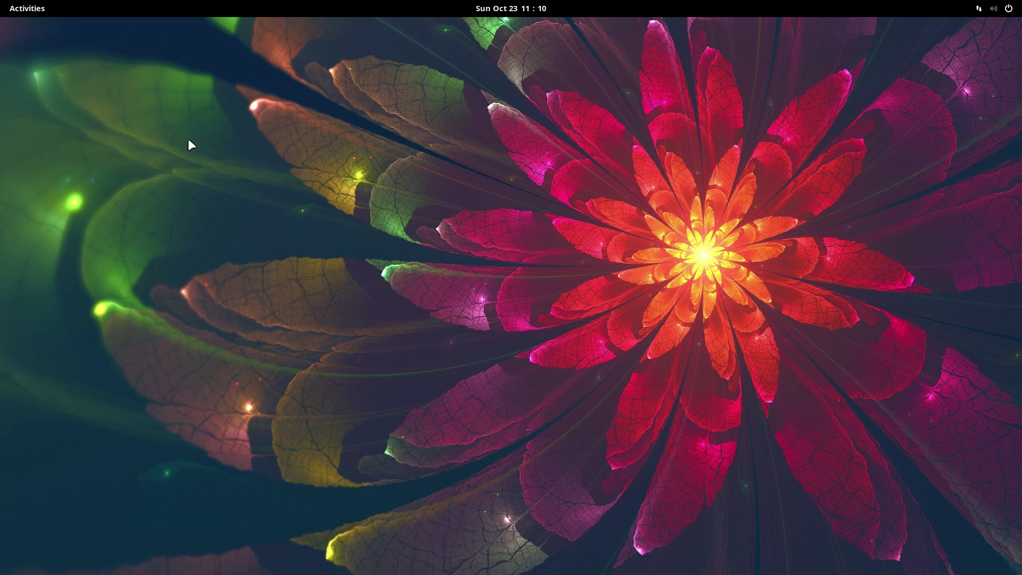
left_click(20, 7)
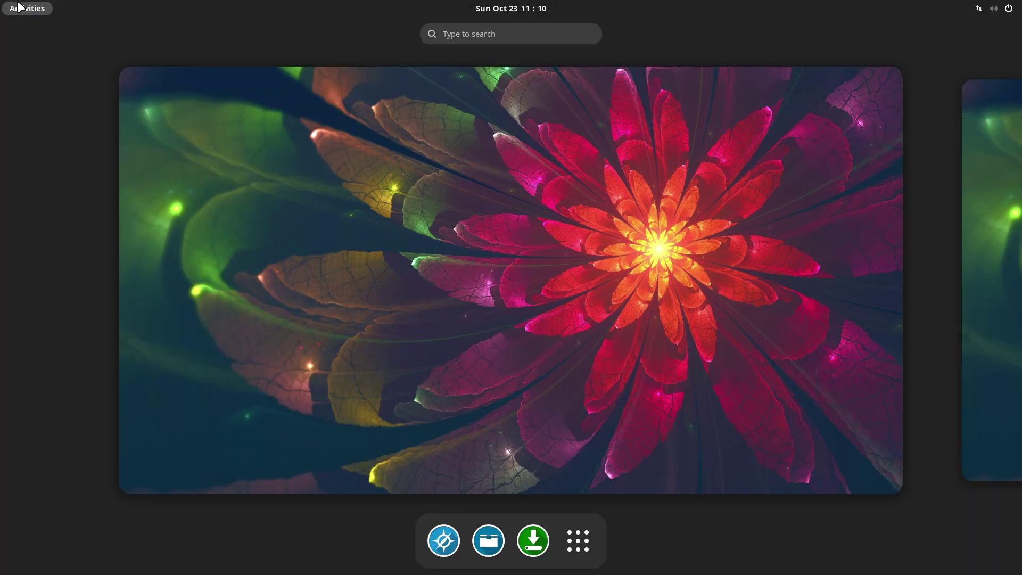
Launch Guake Terminal via a 'ter' search and run 'iso' to show release v22.11.02
type("ter")
key("Return")
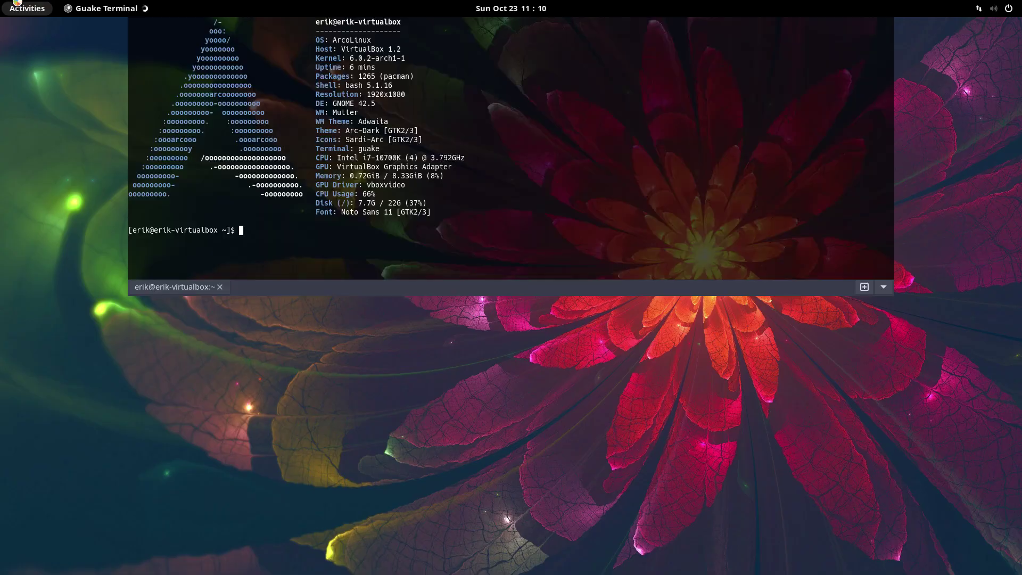
type("iso")
key("Return")
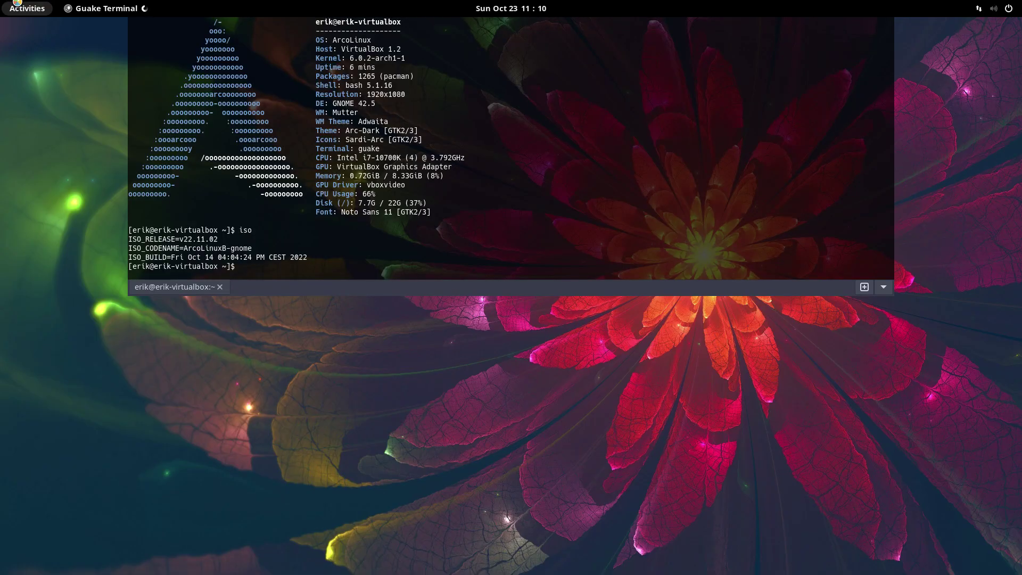